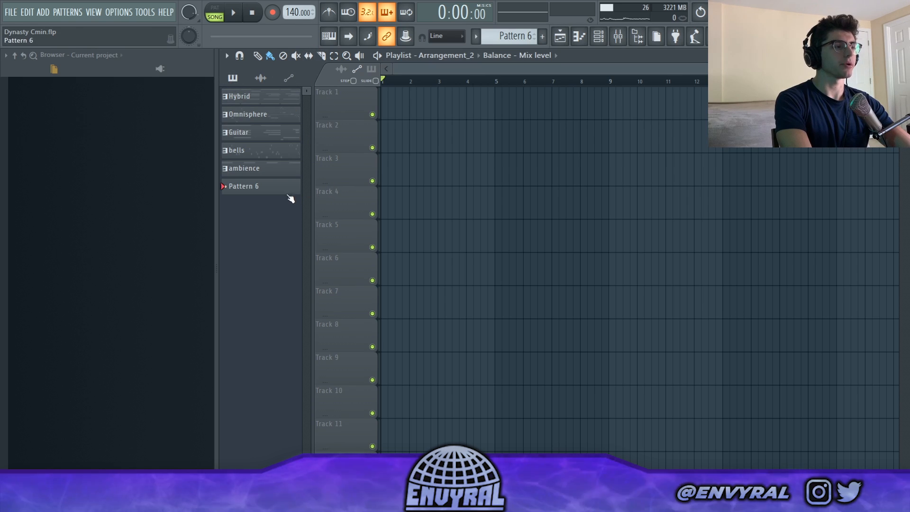
- Open the Hybrid pattern in the piano roll, shrink the velocity lane, and play the melody through
{"action": "key", "text": "F7"}
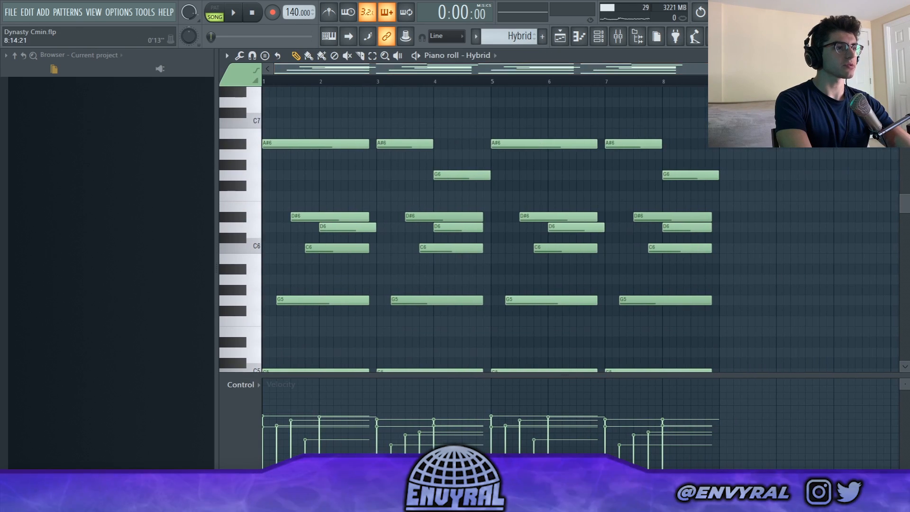
{"action": "scroll", "coordinate": [609, 351], "scroll_direction": "down", "scroll_amount": 3}
{"action": "left_click_drag", "start_coordinate": [603, 374], "coordinate": [609, 419]}
{"action": "scroll", "coordinate": [336, 111], "scroll_direction": "up", "scroll_amount": 6}
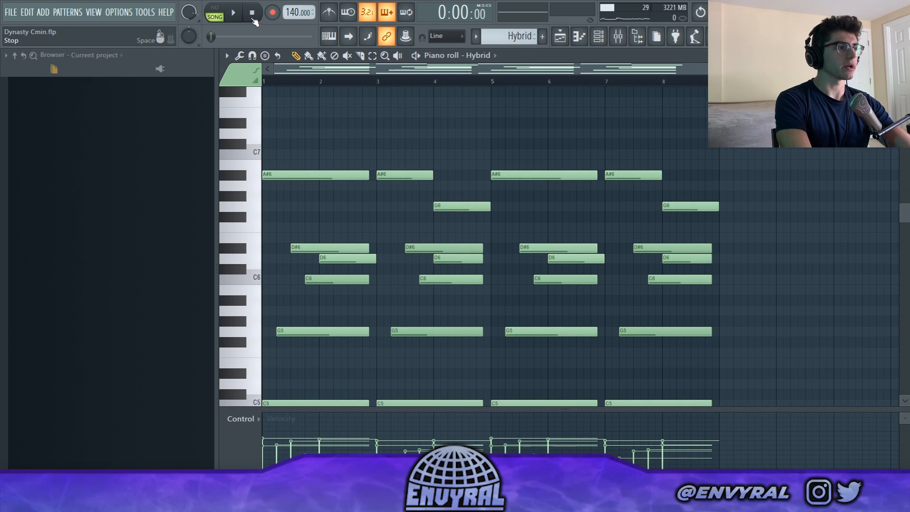
{"action": "left_click", "coordinate": [233, 13]}
{"action": "scroll", "coordinate": [460, 101], "scroll_direction": "down", "scroll_amount": 6}
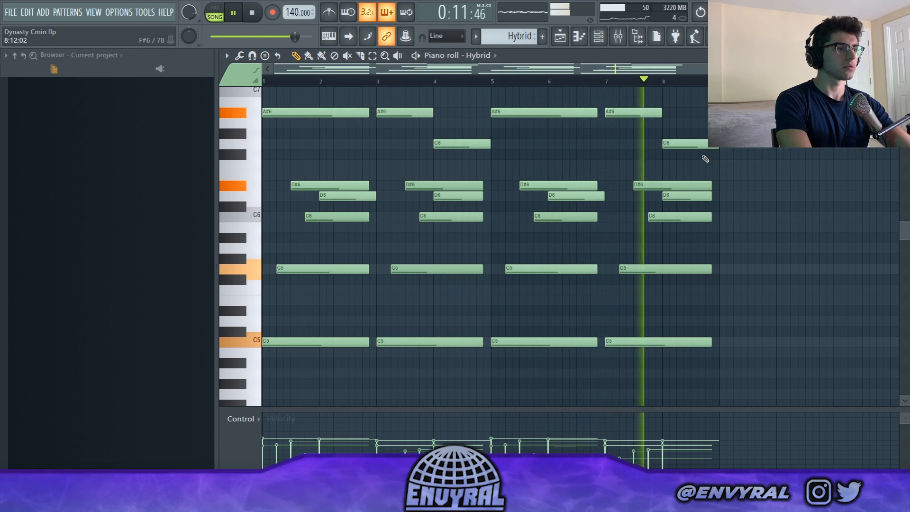
{"action": "key", "text": "space"}
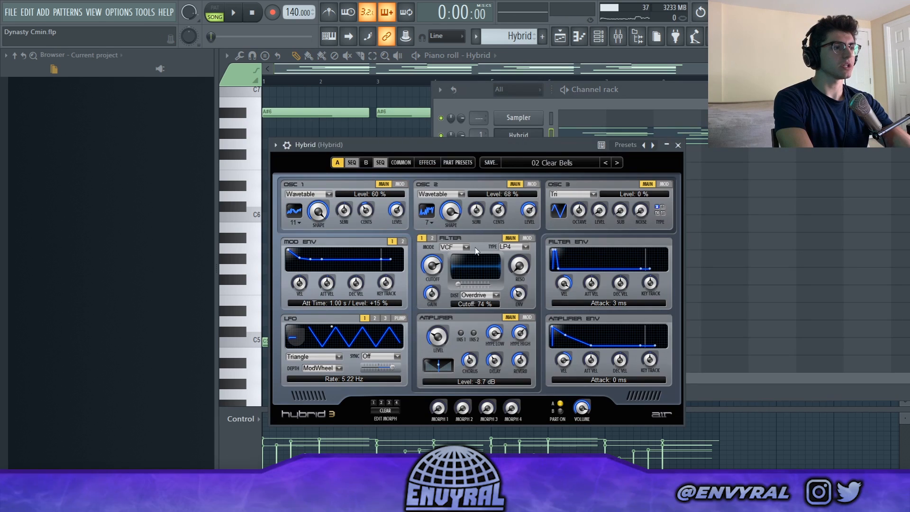
- Set the Hybrid synth's part A filter type to HP2+LP1, and close the synth and the channel rack
{"action": "left_click", "coordinate": [521, 291]}
{"action": "scroll", "coordinate": [529, 246], "scroll_direction": "down", "scroll_amount": 2}
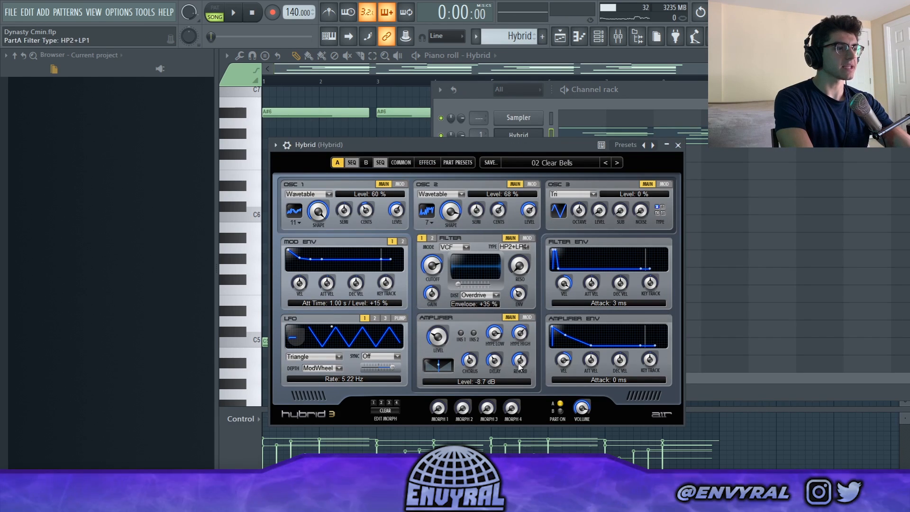
{"action": "left_click", "coordinate": [677, 145]}
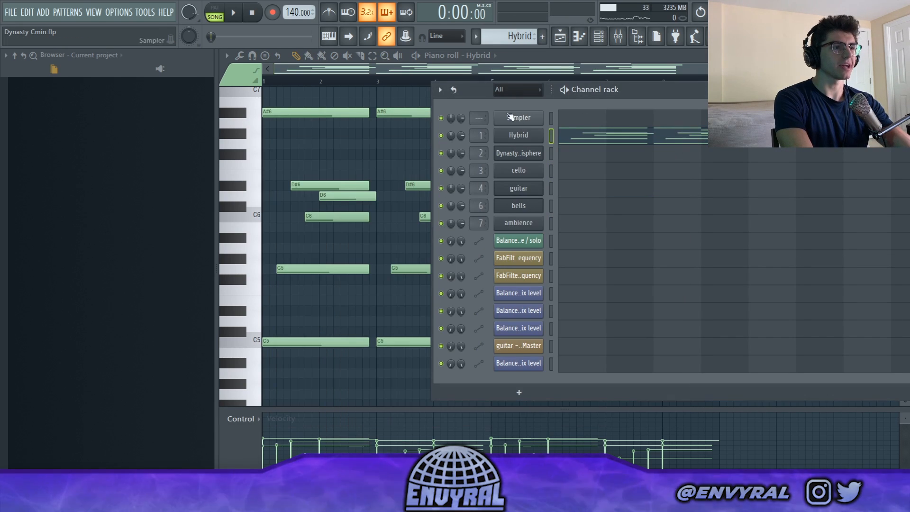
{"action": "left_click", "coordinate": [492, 79]}
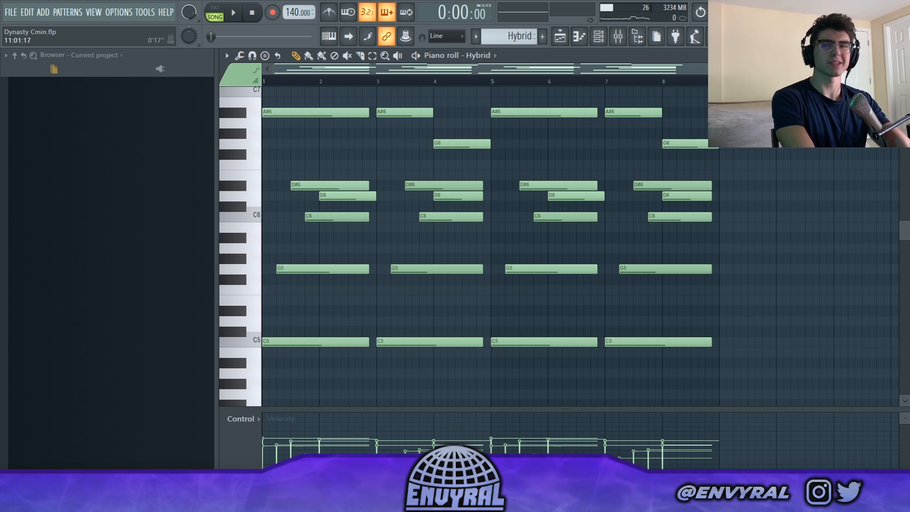
- Audition a note with the Hybrid sound, and place the Hybrid pattern at bar 1 of Track 1 in the playlist
{"action": "scroll", "coordinate": [305, 143], "scroll_direction": "down", "scroll_amount": 2}
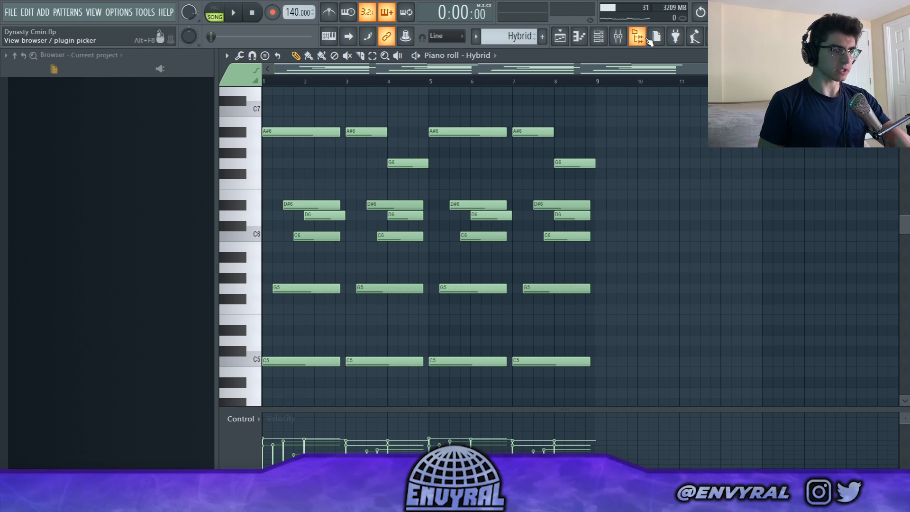
{"action": "key", "text": "z"}
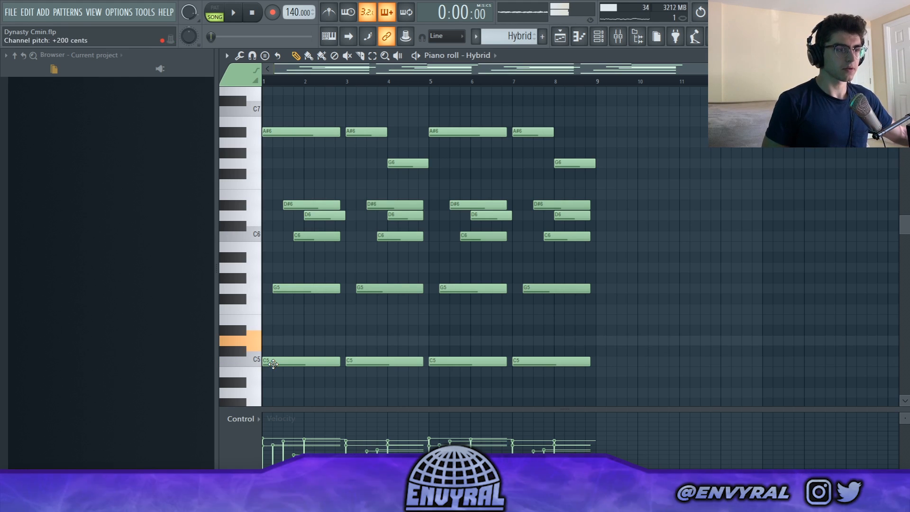
{"action": "key", "text": "F5"}
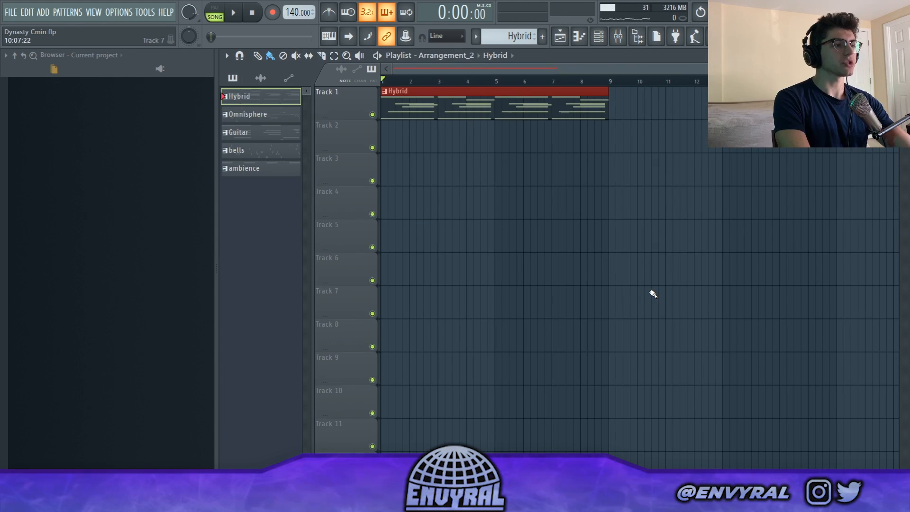
- Inspect the FabFilter Pro-Q 3 settings on the Hybrid mixer channel, and close the equalizer
{"action": "left_click", "coordinate": [618, 37]}
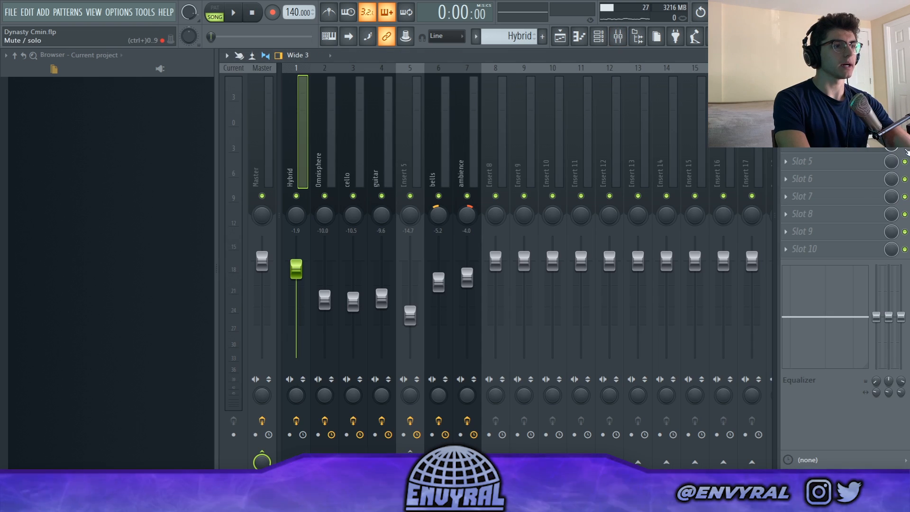
{"action": "left_click", "coordinate": [827, 91]}
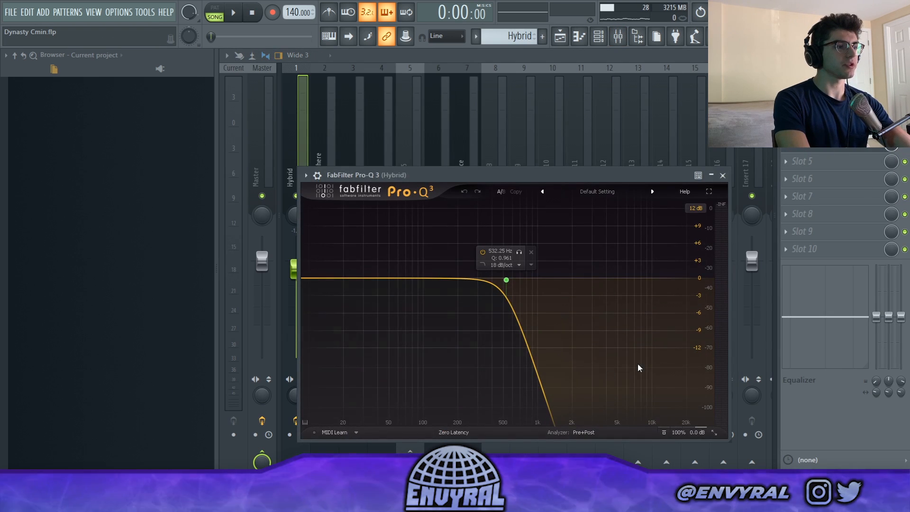
{"action": "left_click", "coordinate": [722, 175]}
- Return to the playlist and listen to the Hybrid clip on Track 1
{"action": "left_click", "coordinate": [560, 37]}
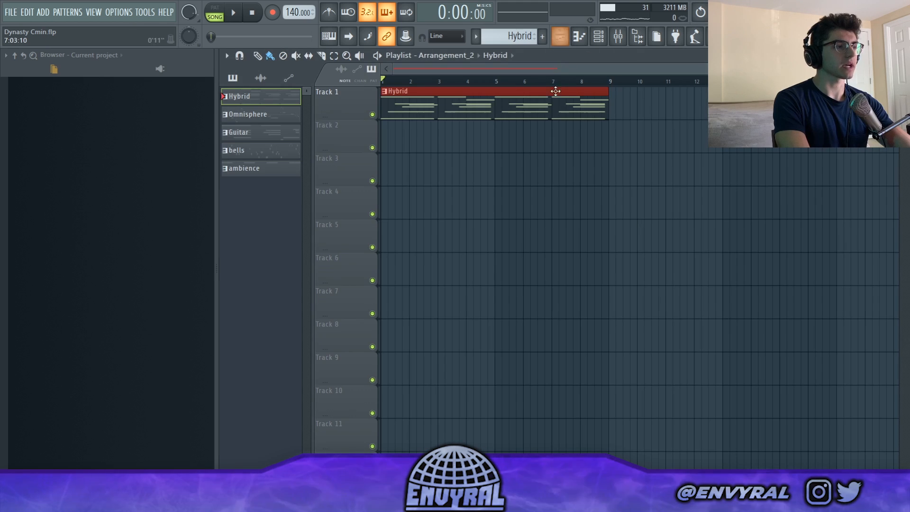
{"action": "key", "text": "space"}
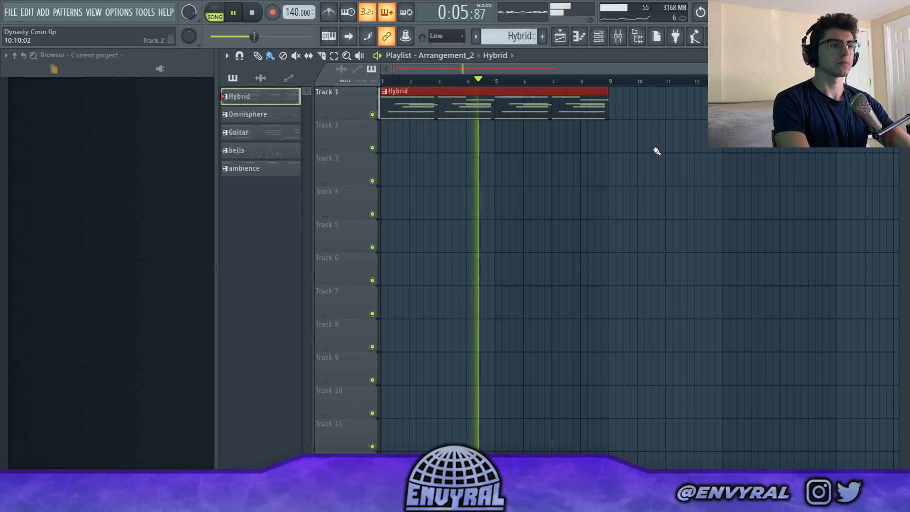
{"action": "left_click", "coordinate": [255, 15]}
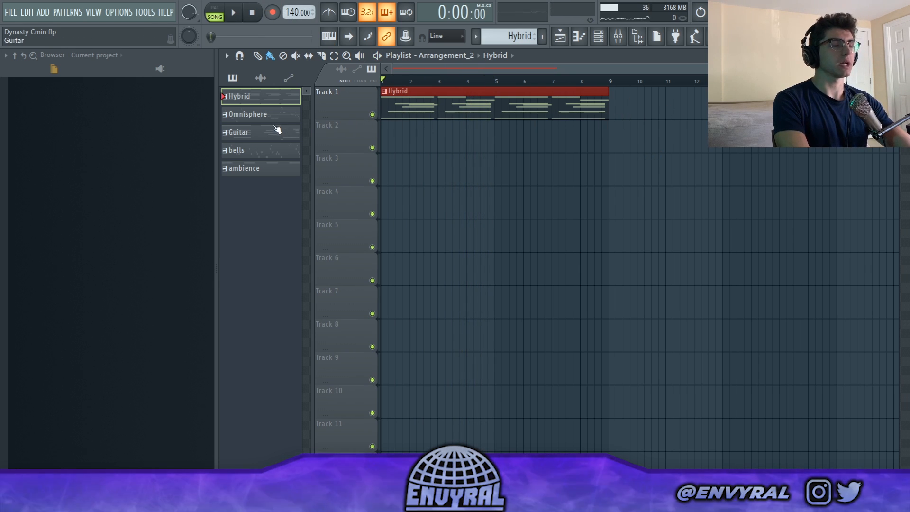
- Place the Omnisphere pattern at bar 1 of Track 2, below the Hybrid clip
{"action": "left_click", "coordinate": [294, 117]}
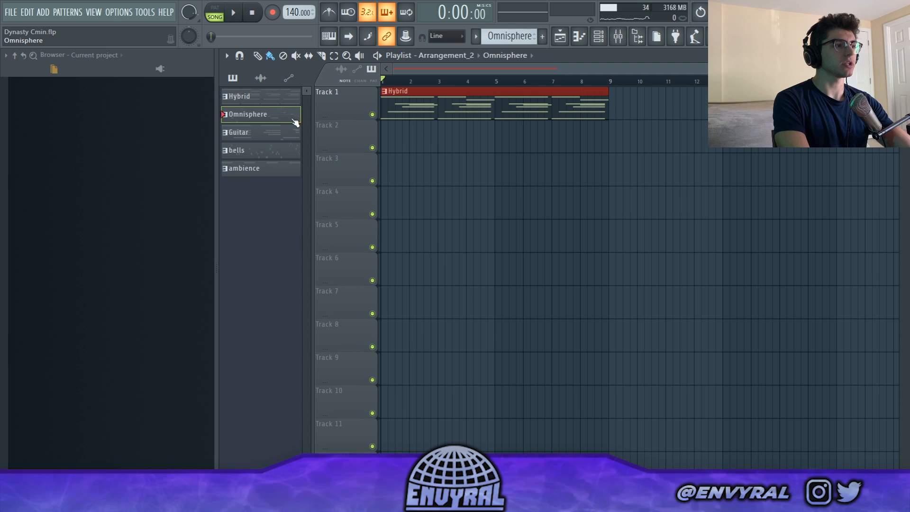
{"action": "left_click_drag", "start_coordinate": [282, 124], "coordinate": [389, 136]}
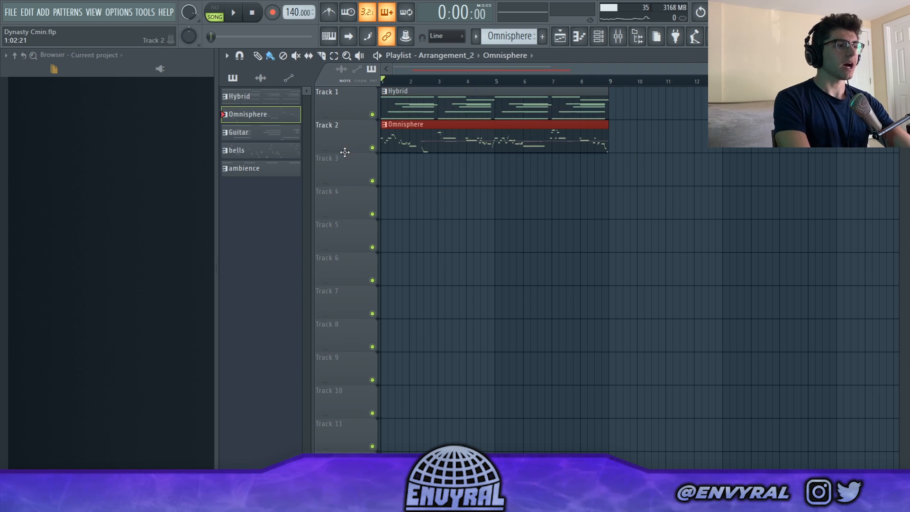
- Open the Omnisphere clip's cello notes in the piano roll and play the melody through
{"action": "double_click", "coordinate": [389, 136]}
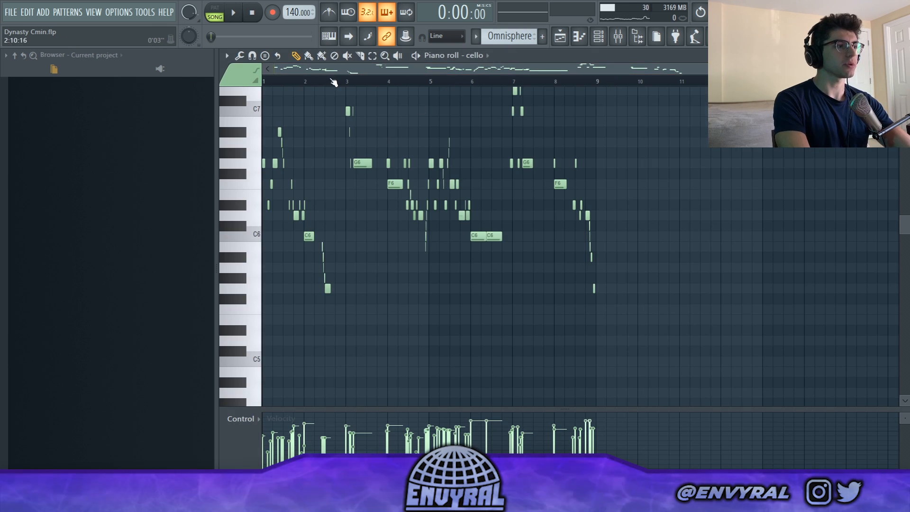
{"action": "key", "text": "space"}
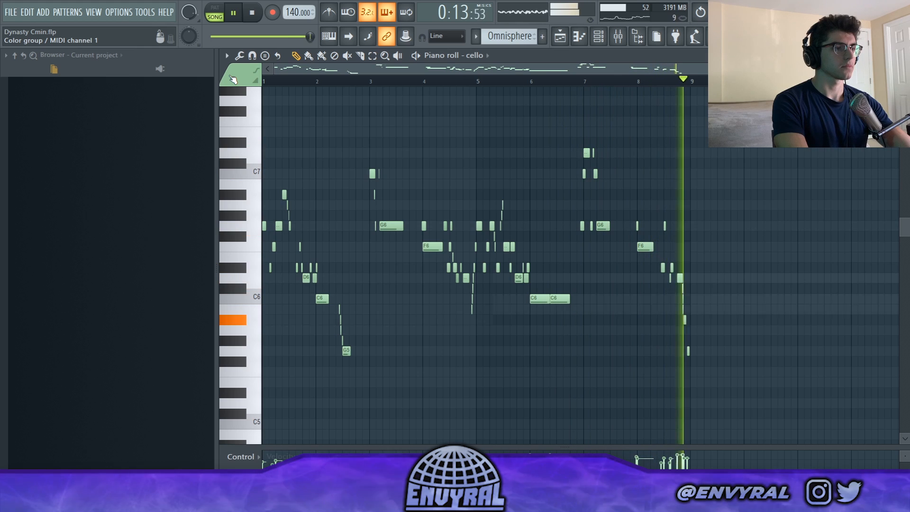
{"action": "key", "text": "space"}
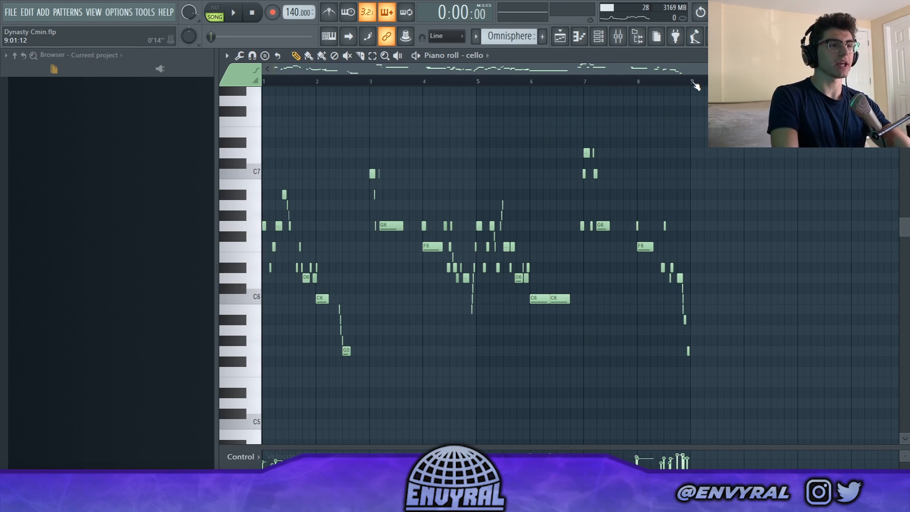
{"action": "scroll", "coordinate": [701, 87], "scroll_direction": "up", "scroll_amount": 2}
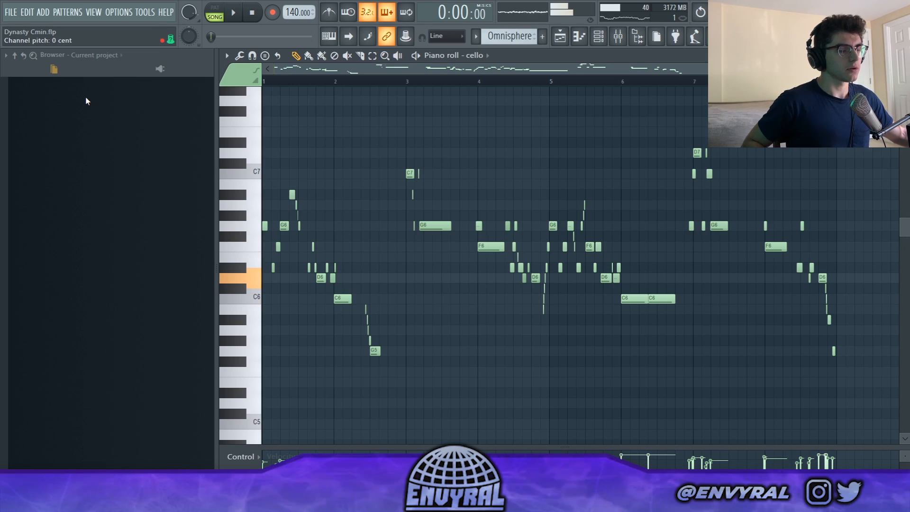
{"action": "scroll", "coordinate": [710, 81], "scroll_direction": "down", "scroll_amount": 2}
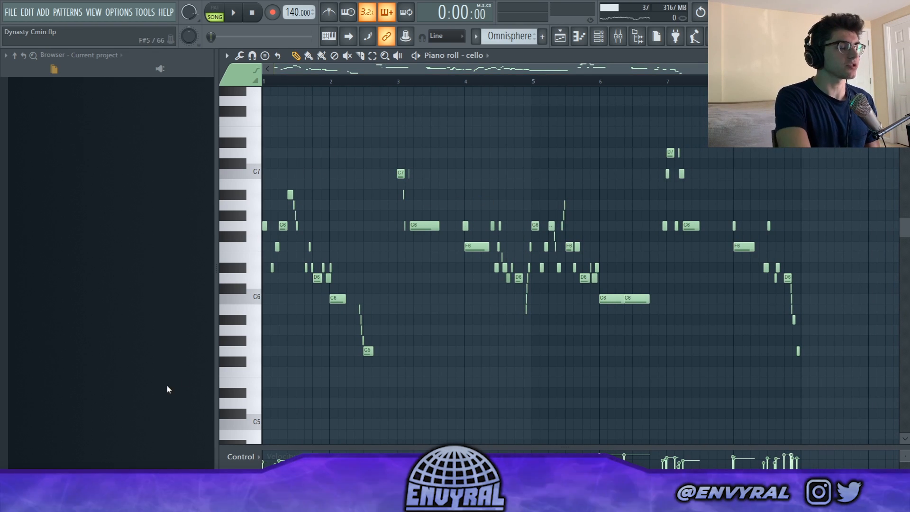
- Examine the cello's channel pitch events in an enlarged control lane, and restore the lane's small size and previous view
{"action": "left_click", "coordinate": [239, 456]}
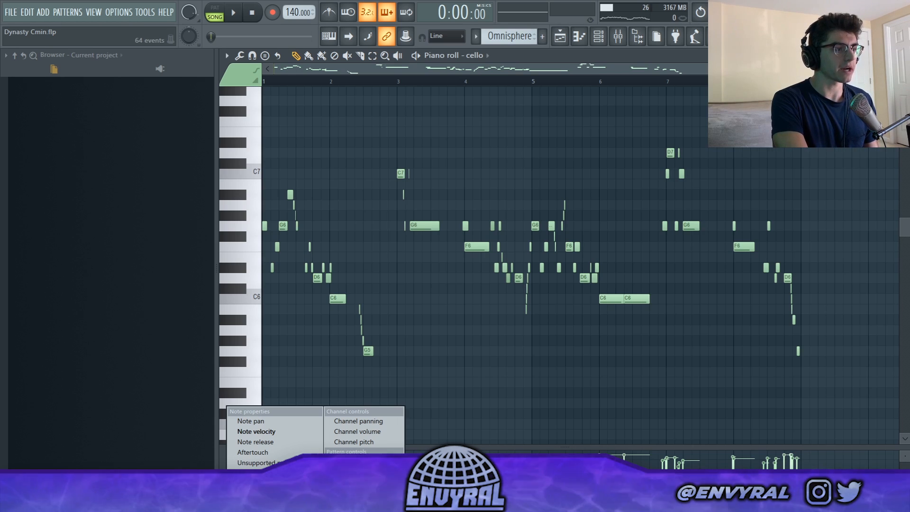
{"action": "left_click", "coordinate": [354, 441]}
{"action": "left_click_drag", "start_coordinate": [374, 448], "coordinate": [374, 297]}
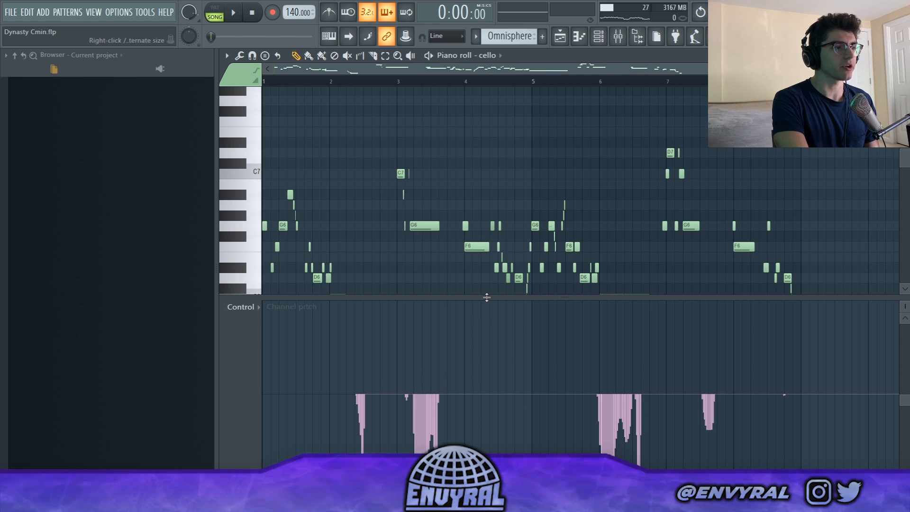
{"action": "left_click_drag", "start_coordinate": [485, 298], "coordinate": [485, 443]}
{"action": "left_click", "coordinate": [260, 454]}
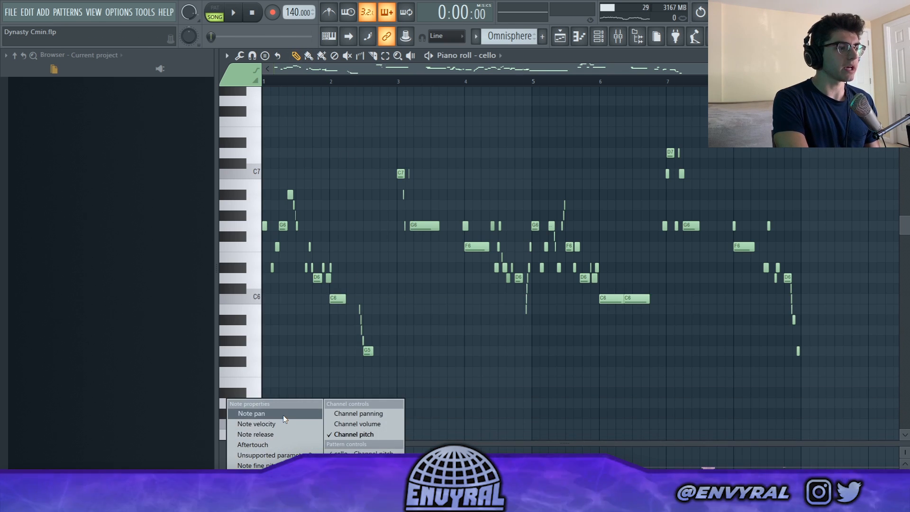
{"action": "left_click", "coordinate": [358, 434]}
{"action": "left_click_drag", "start_coordinate": [587, 443], "coordinate": [591, 452]}
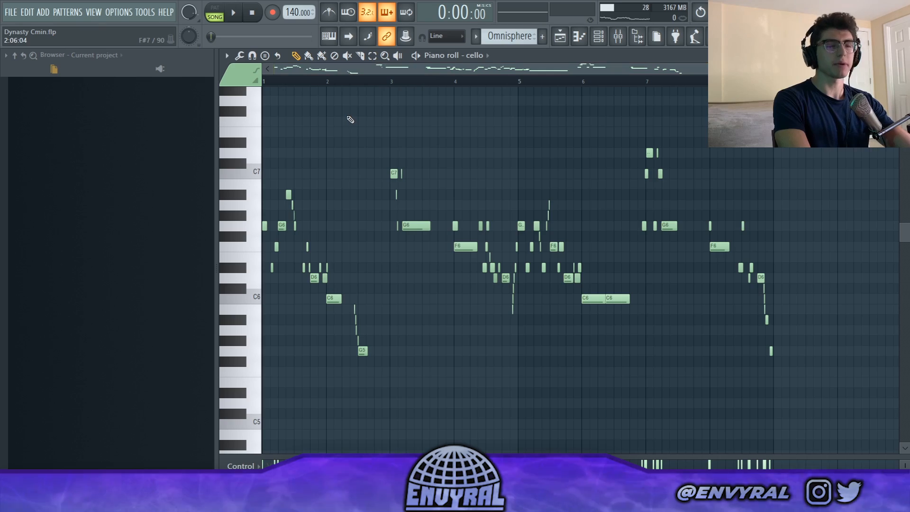
- Set snapping to none and try painting a descending run of tiny notes from G6 to E6 into the D#6 note late in bar 1
{"action": "scroll", "coordinate": [288, 88], "scroll_direction": "up", "scroll_amount": 3}
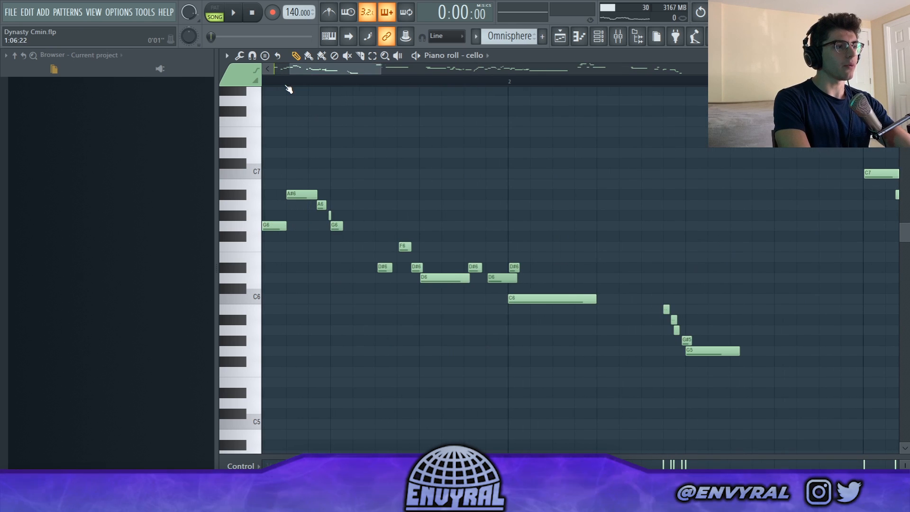
{"action": "scroll", "coordinate": [654, 252], "scroll_direction": "up", "scroll_amount": 3}
{"action": "left_click", "coordinate": [445, 35]}
{"action": "left_click", "coordinate": [445, 67]}
{"action": "key", "text": "b"}
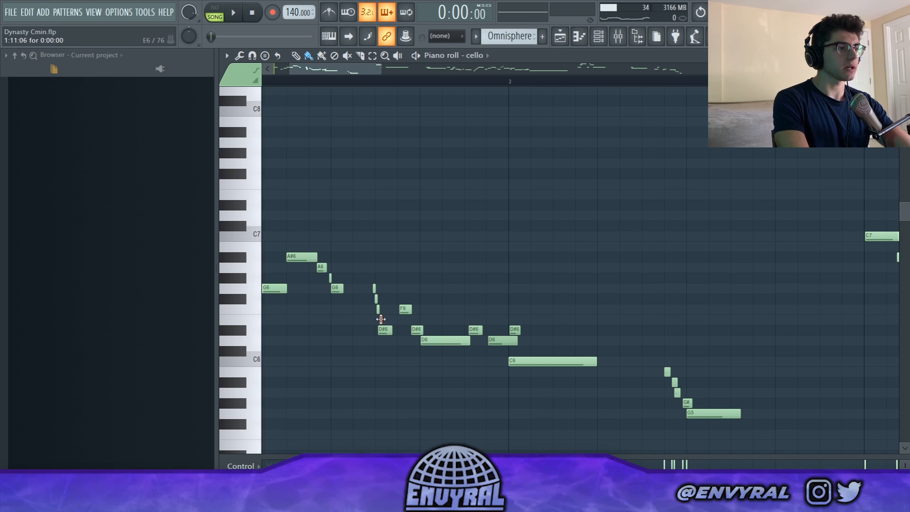
- Play the cello melody's short chromatic slides in bar 2 and at the end of bar 4
{"action": "scroll", "coordinate": [381, 325], "scroll_direction": "right", "scroll_amount": 5}
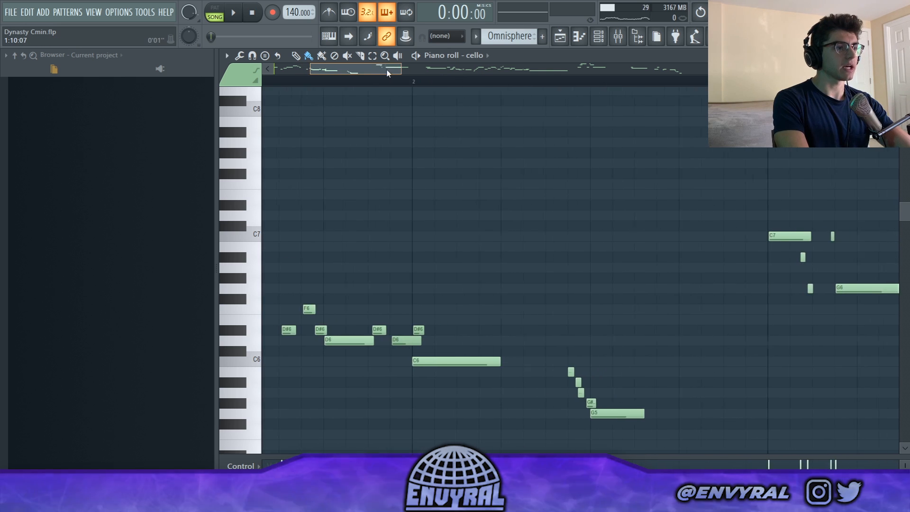
{"action": "left_click", "coordinate": [436, 83]}
{"action": "key", "text": "space"}
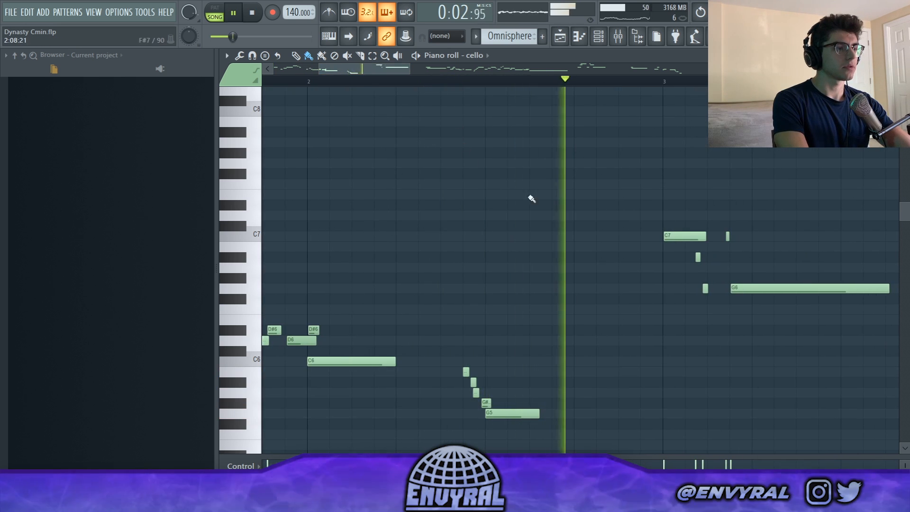
{"action": "key", "text": "space"}
{"action": "scroll", "coordinate": [576, 112], "scroll_direction": "right", "scroll_amount": 15}
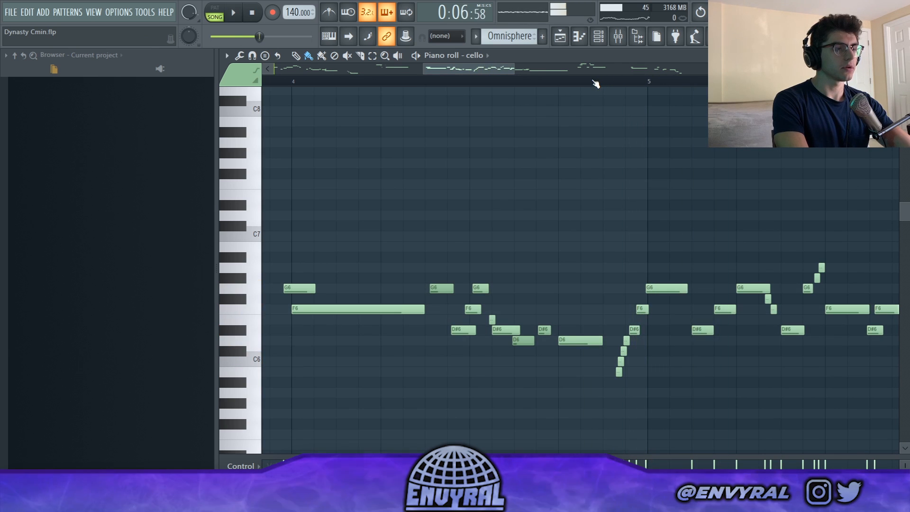
{"action": "key", "text": "space"}
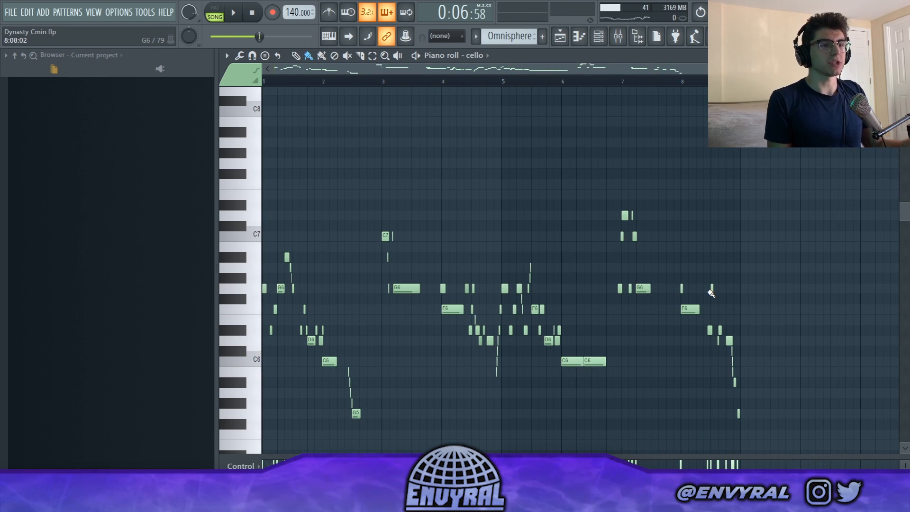
- Return to the playlist, select the Hybrid and Omnisphere clips across their full length, and clear the selection
{"action": "left_click", "coordinate": [586, 35]}
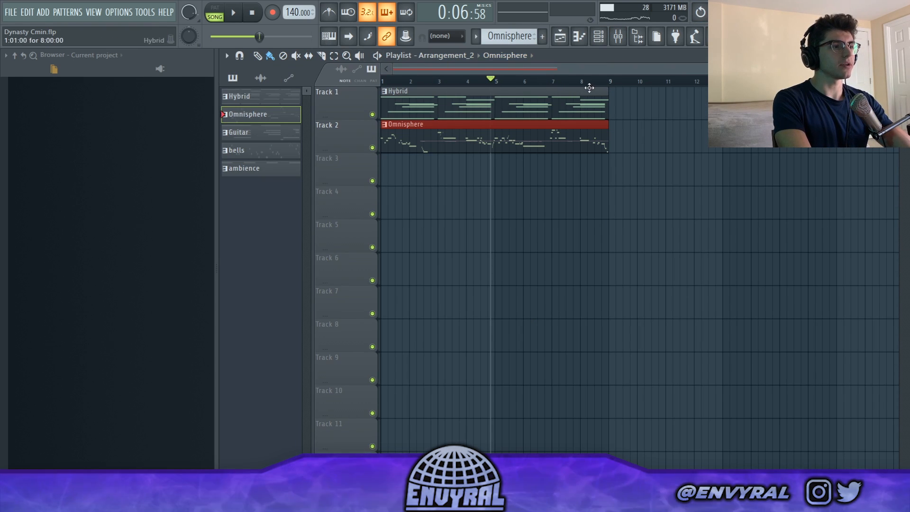
{"action": "left_click_drag", "start_coordinate": [617, 89], "coordinate": [156, 142]}
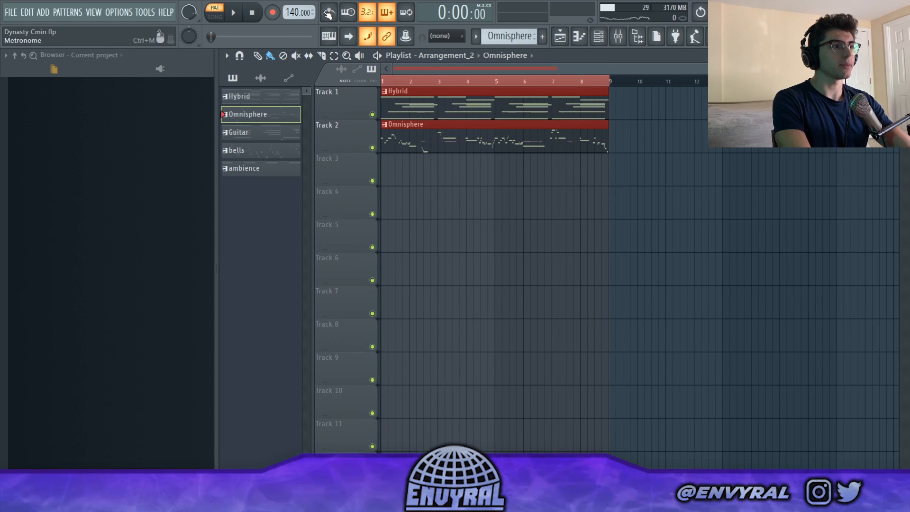
{"action": "left_click", "coordinate": [561, 97]}
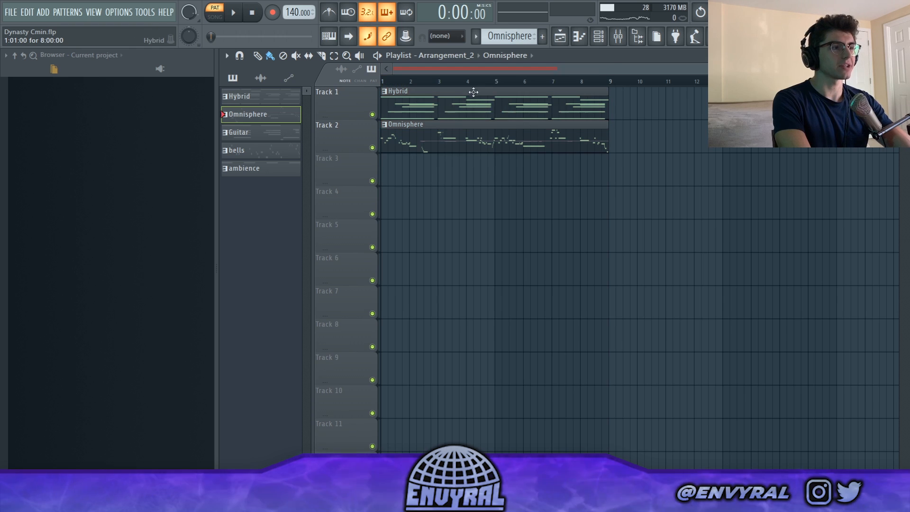
- Play the Hybrid and Omnisphere layers together from bar 1
{"action": "key", "text": "space"}
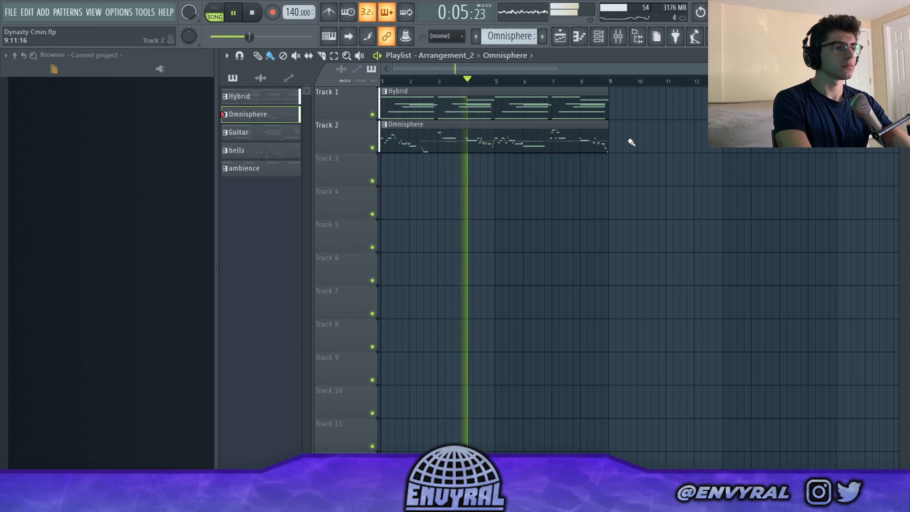
{"action": "key", "text": "space"}
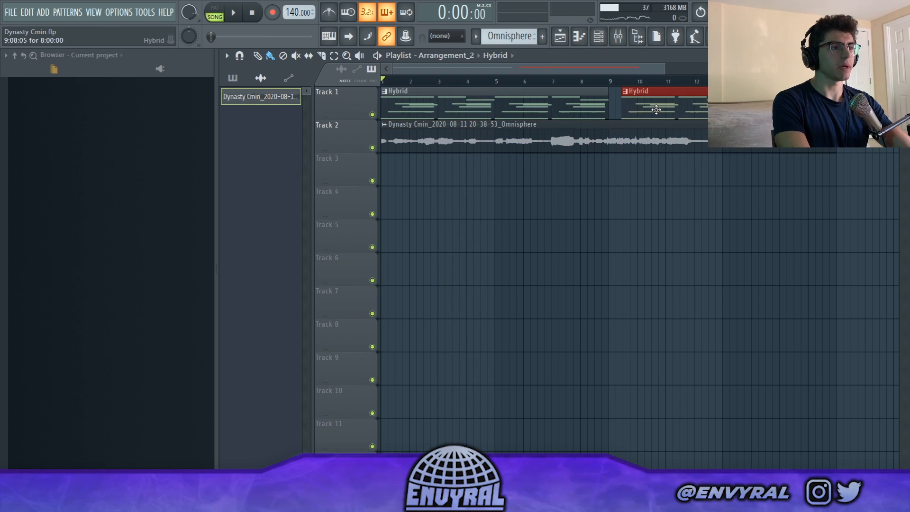
- Delete the misaligned Hybrid copy on Track 1 and duplicate the original Hybrid clip to bar 9
{"action": "right_click", "coordinate": [640, 110]}
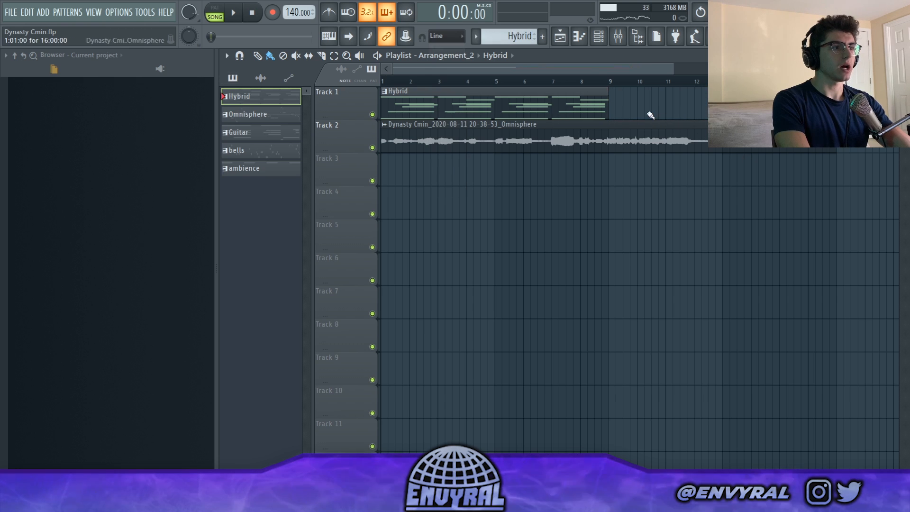
{"action": "left_click", "coordinate": [591, 105]}
{"action": "key", "text": "ctrl+b"}
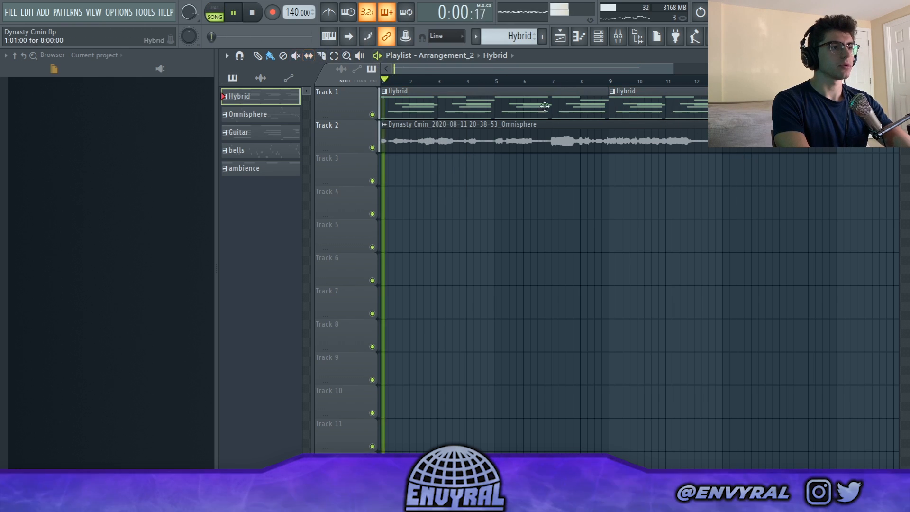
- Play the Hybrid clips with the recorded Omnisphere audio, and check the Omnisphere mixer track's effects
{"action": "left_click", "coordinate": [621, 35]}
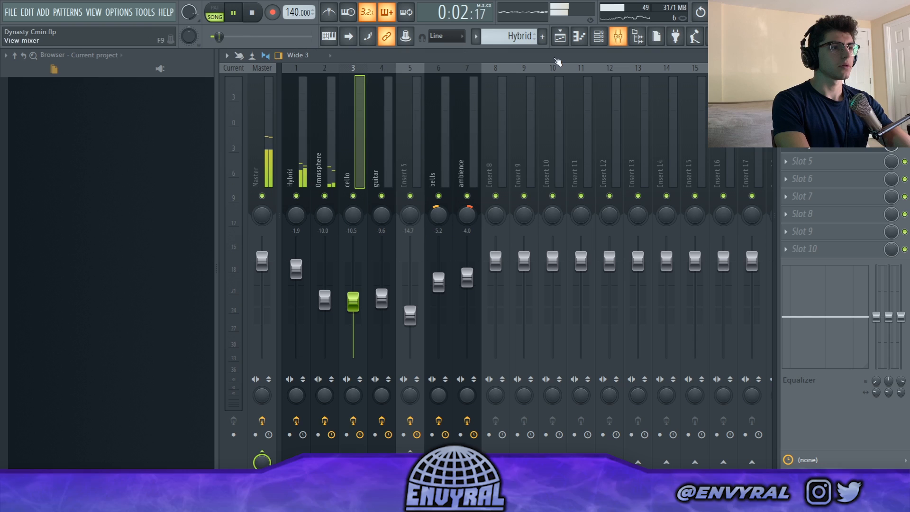
{"action": "left_click", "coordinate": [324, 149]}
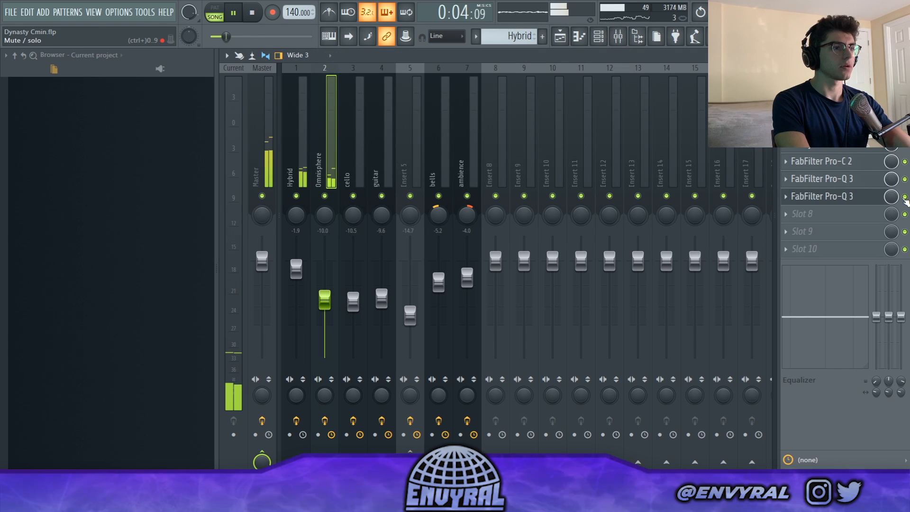
{"action": "left_click", "coordinate": [578, 36]}
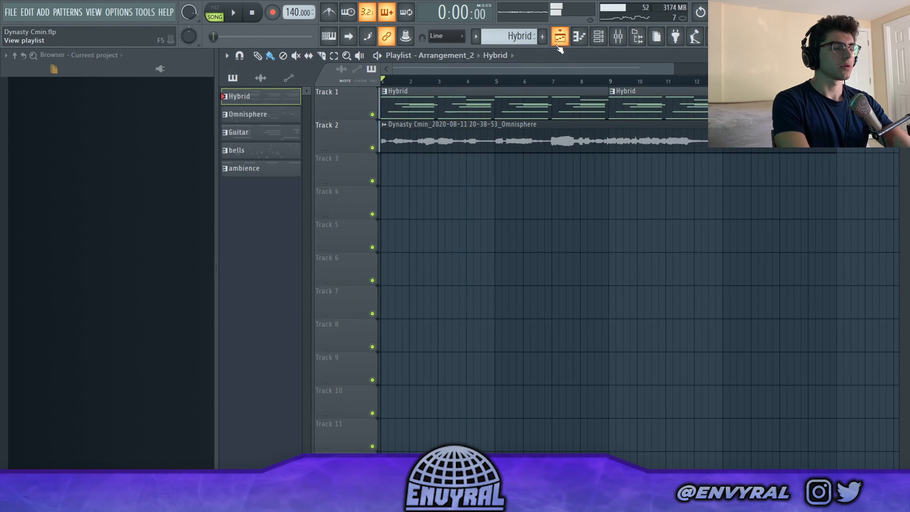
{"action": "left_click_drag", "start_coordinate": [671, 71], "coordinate": [720, 71]}
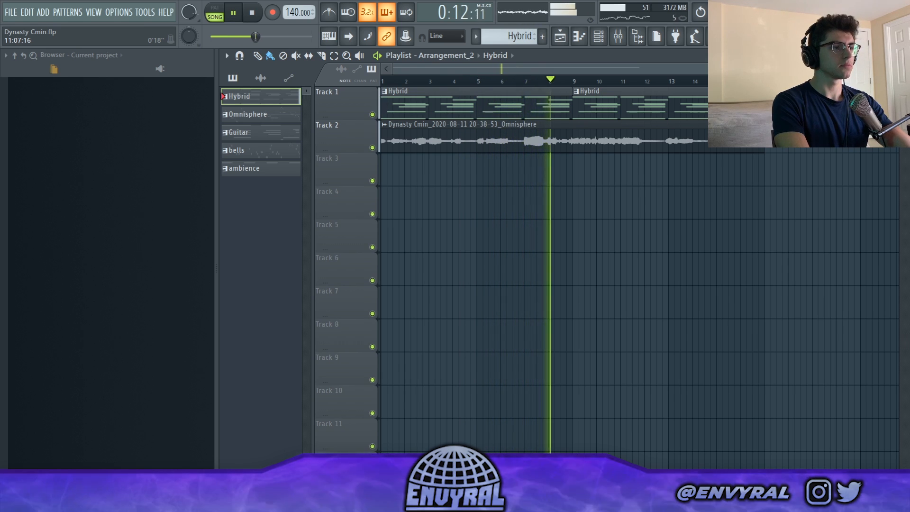
{"action": "key", "text": "space"}
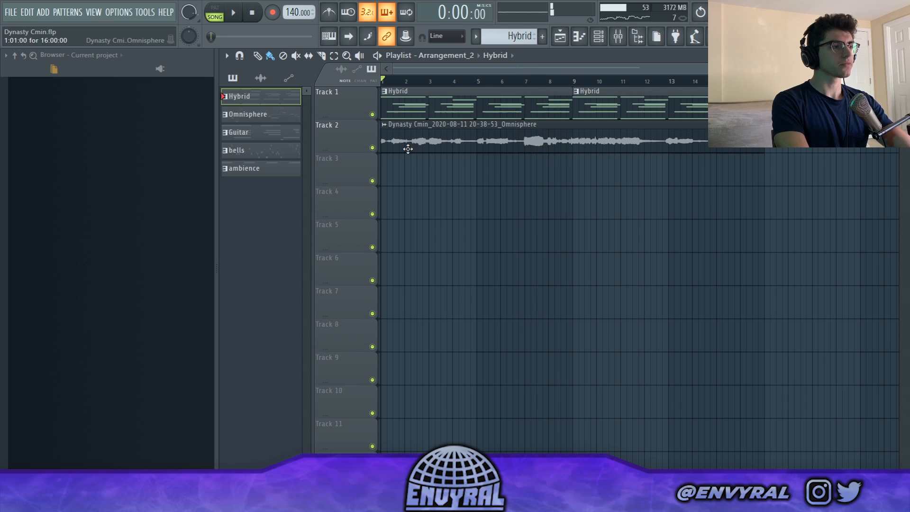
- Chop the Omnisphere audio clip on Track 2 into one-bar slices
{"action": "right_click", "coordinate": [382, 129]}
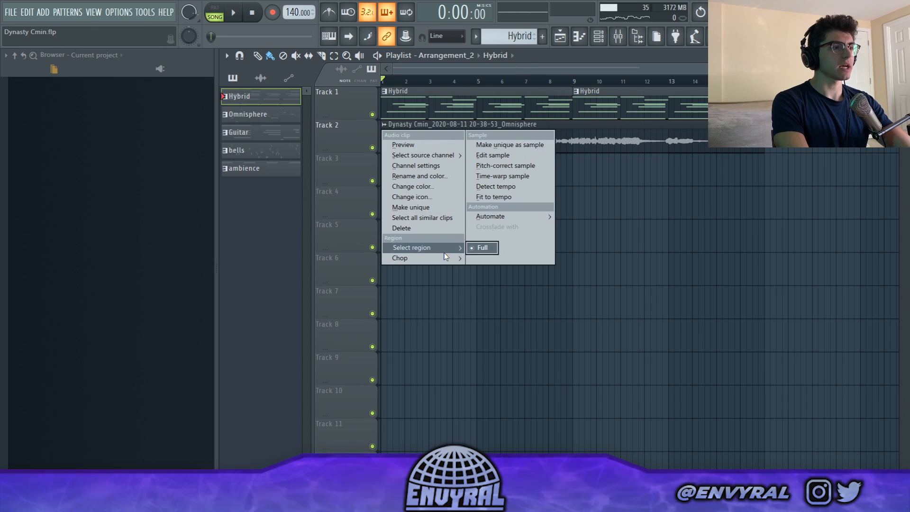
{"action": "mouse_move", "coordinate": [447, 262]}
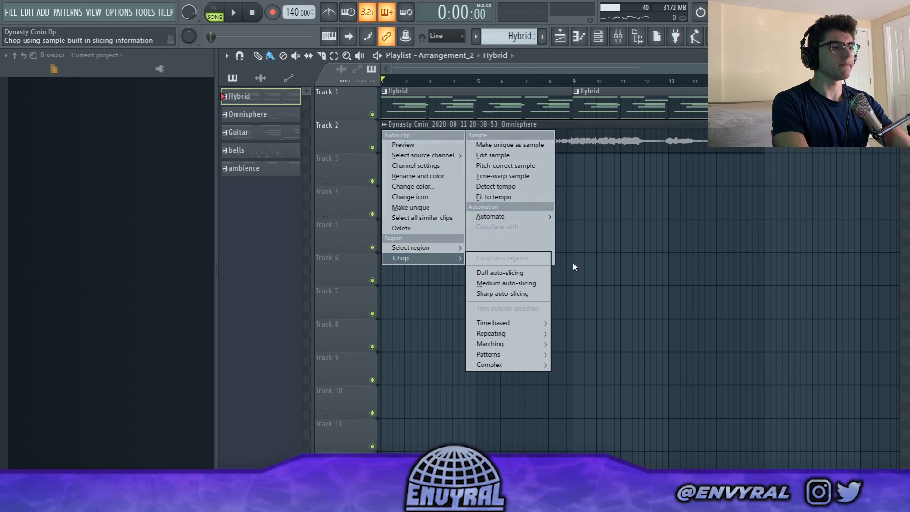
{"action": "mouse_move", "coordinate": [513, 323]}
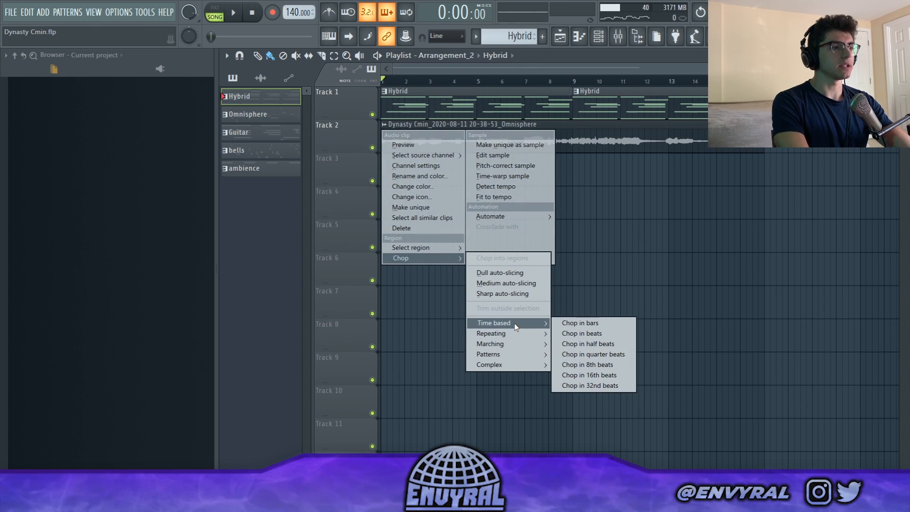
{"action": "left_click", "coordinate": [610, 323]}
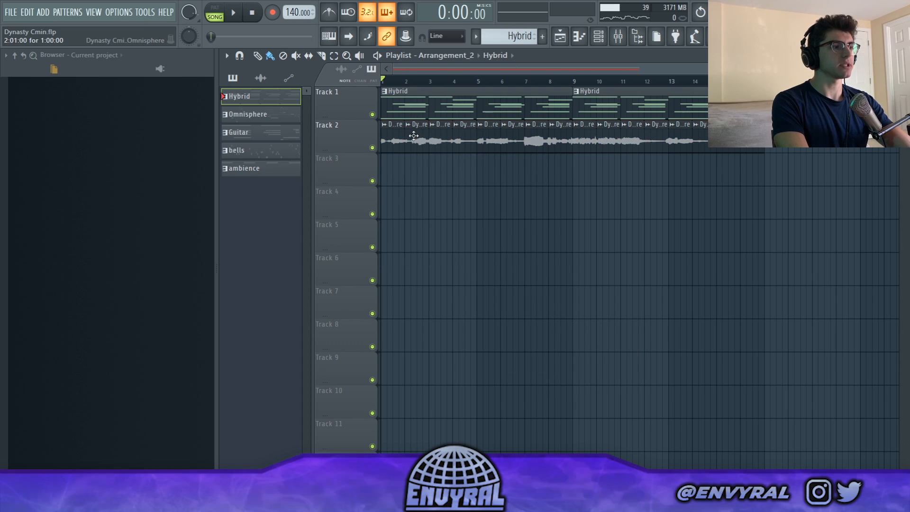
{"action": "left_click", "coordinate": [414, 179]}
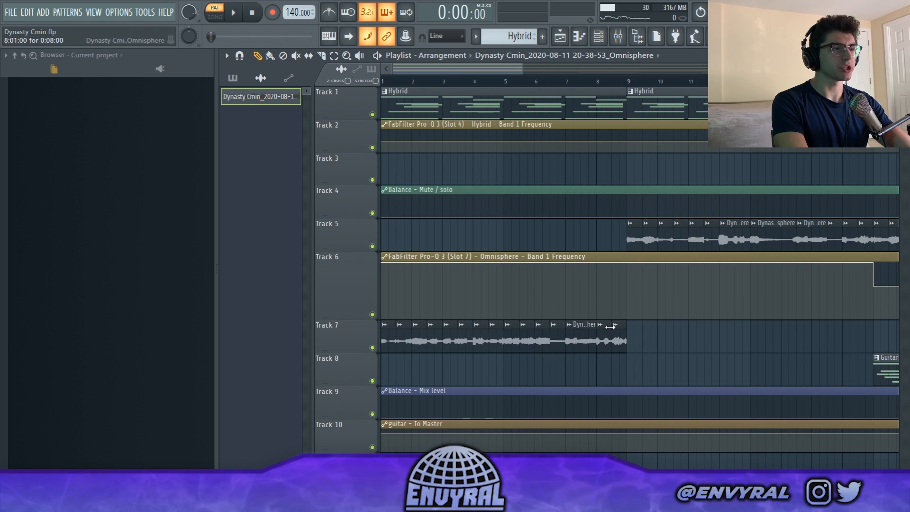
- Play the chopped Omnisphere sections of the full arrangement, bars 1 to 8 on Track 7 and bars 9 to 16 on Track 5
{"action": "left_click_drag", "start_coordinate": [528, 69], "coordinate": [646, 71]}
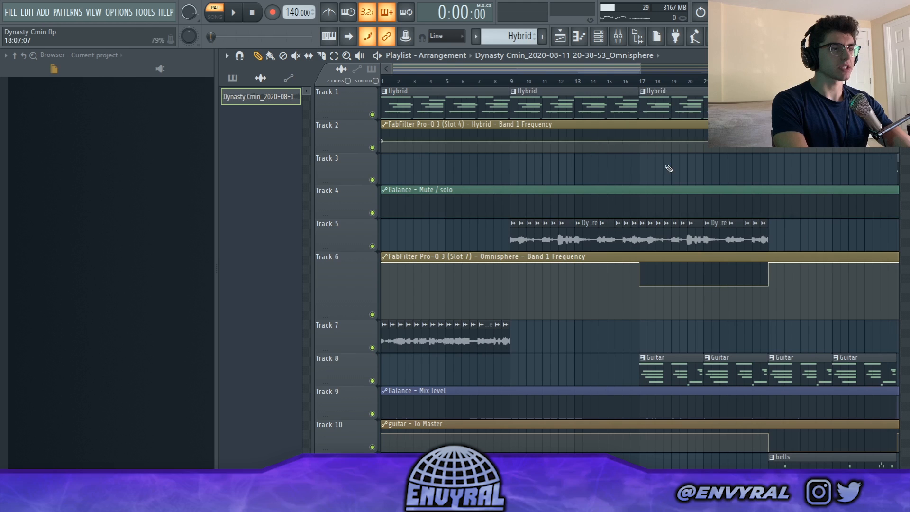
{"action": "left_click", "coordinate": [388, 83]}
{"action": "key", "text": "space"}
{"action": "scroll", "coordinate": [527, 187], "scroll_direction": "down", "scroll_amount": 2}
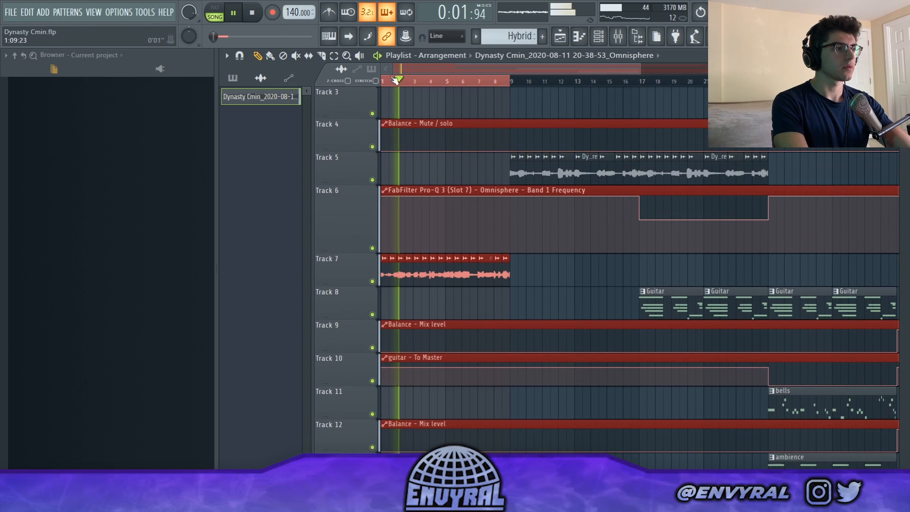
{"action": "scroll", "coordinate": [395, 81], "scroll_direction": "up", "scroll_amount": 3}
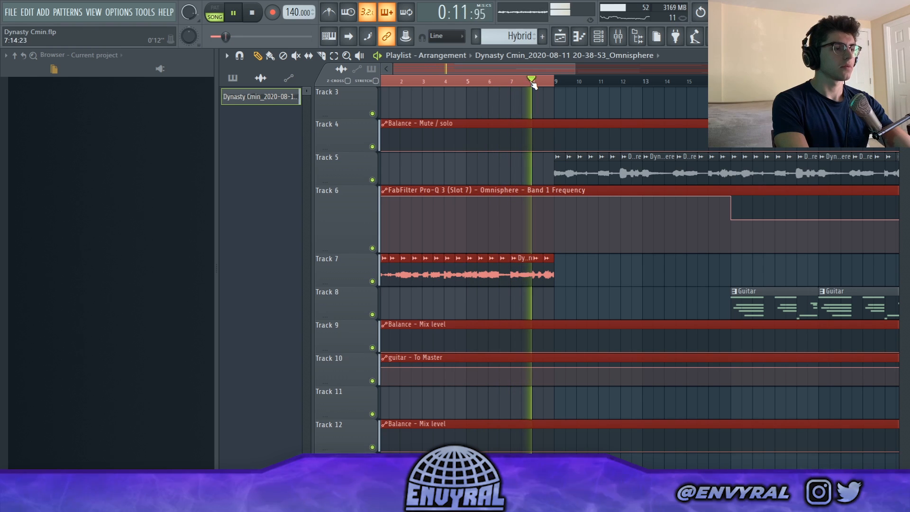
{"action": "key", "text": "space"}
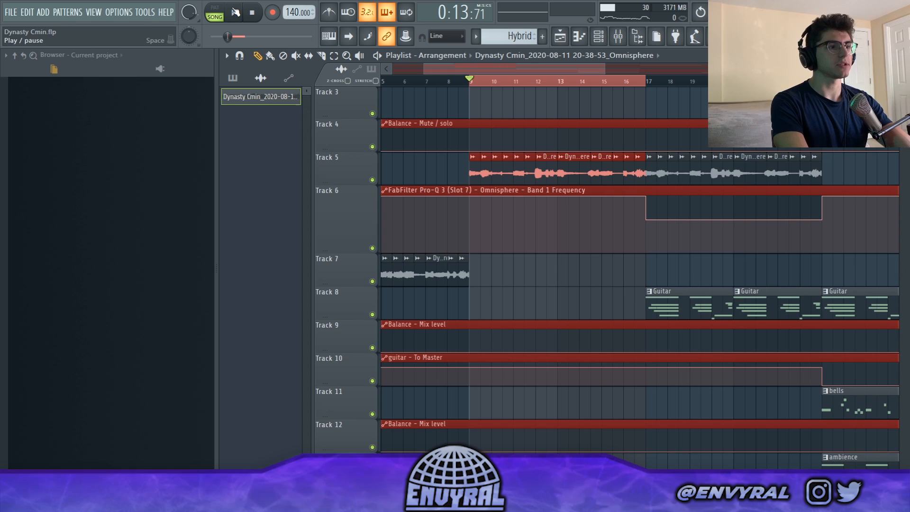
{"action": "left_click", "coordinate": [235, 12]}
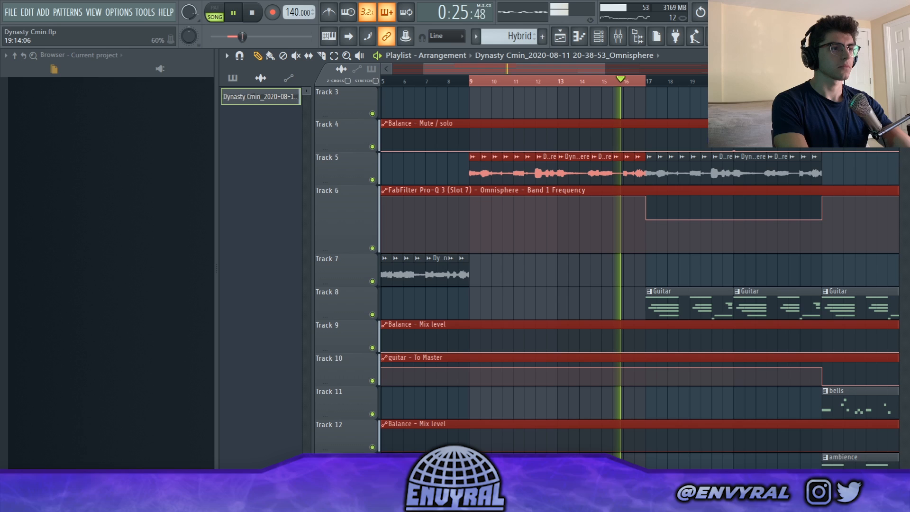
{"action": "key", "text": "space"}
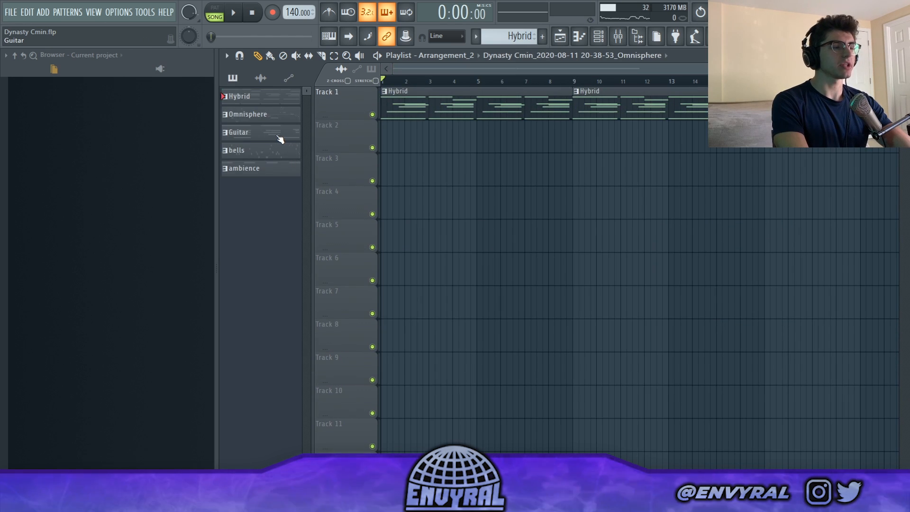
- Place a single Guitar pattern clip at bar 1 of Track 2, beneath the Hybrid clips
{"action": "left_click_drag", "start_coordinate": [279, 138], "coordinate": [463, 138]}
{"action": "left_click", "coordinate": [483, 145]}
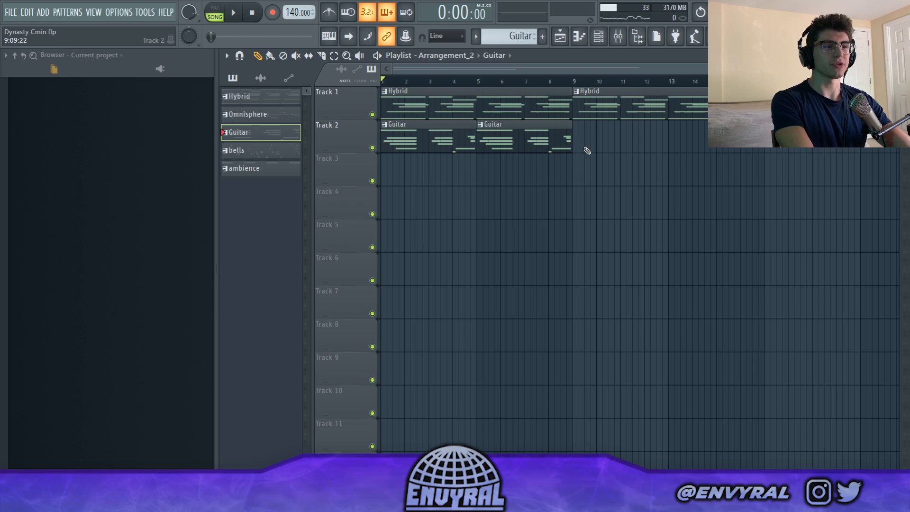
{"action": "right_click", "coordinate": [551, 141]}
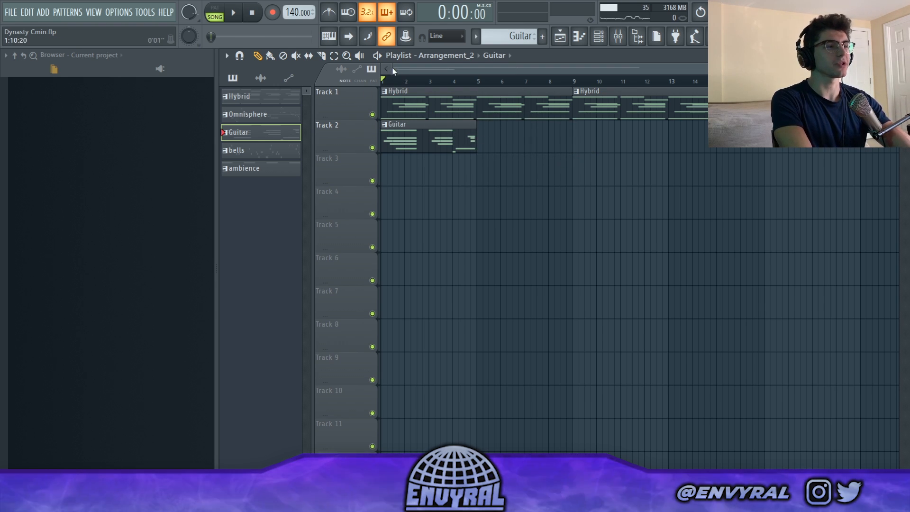
- Examine the Guitar pattern's notes in the piano roll, and add a second Guitar clip at bar 5 of Track 2
{"action": "double_click", "coordinate": [409, 151]}
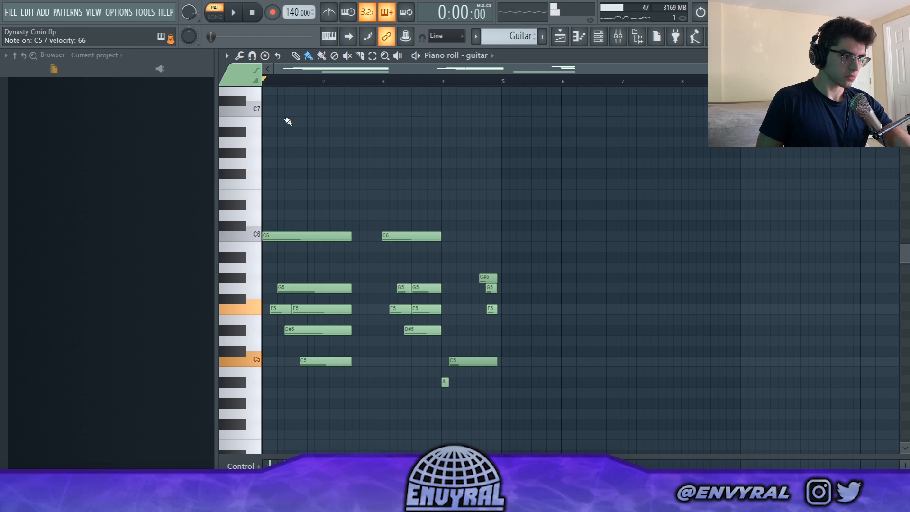
{"action": "left_click", "coordinate": [559, 37]}
{"action": "left_click_drag", "start_coordinate": [492, 138], "coordinate": [484, 137]}
- Play the Hybrid and Guitar layers together through bar 8, checking their levels in the mixer
{"action": "key", "text": "space"}
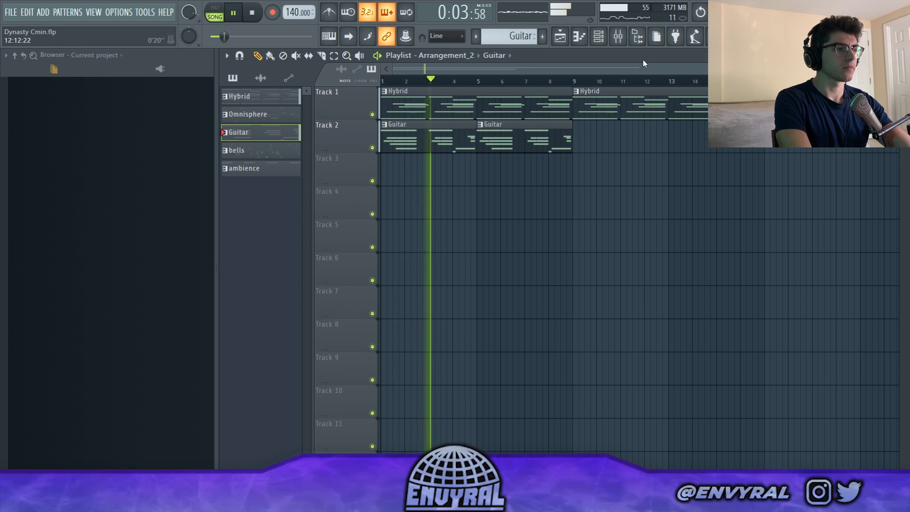
{"action": "left_click", "coordinate": [618, 37]}
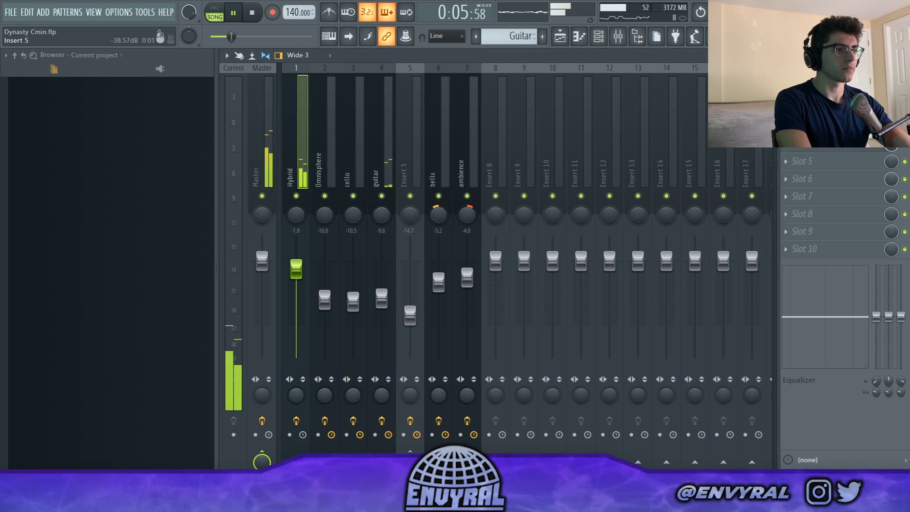
{"action": "left_click", "coordinate": [560, 37]}
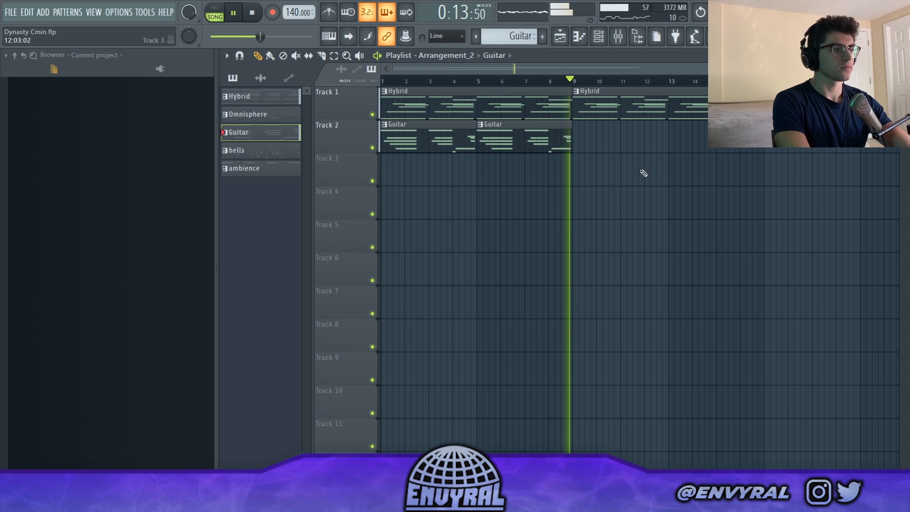
{"action": "key", "text": "space"}
- Replace the Guitar clips on Track 2 with the bells pattern at bar 1
{"action": "right_click", "coordinate": [498, 142]}
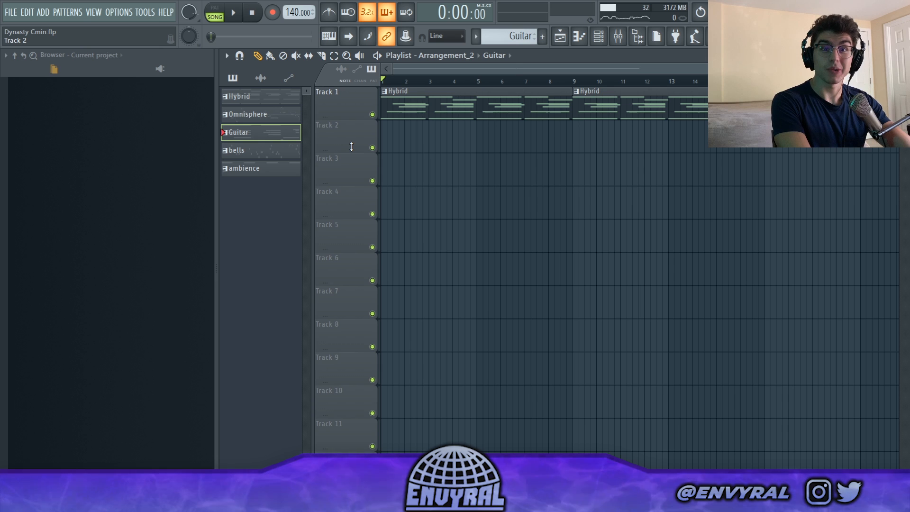
{"action": "left_click_drag", "start_coordinate": [373, 140], "coordinate": [413, 140]}
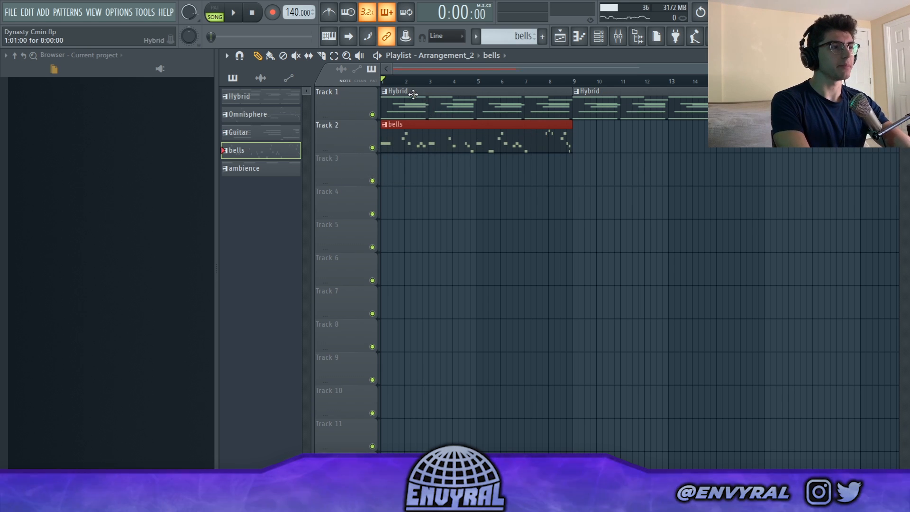
- Play the bells melody over the Hybrid layer while following its notes in the piano roll
{"action": "key", "text": "F7"}
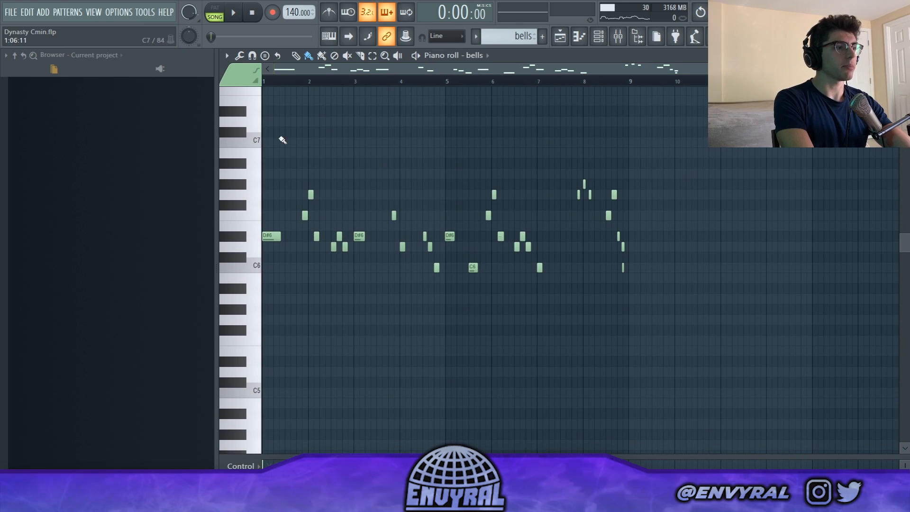
{"action": "left_click", "coordinate": [239, 13]}
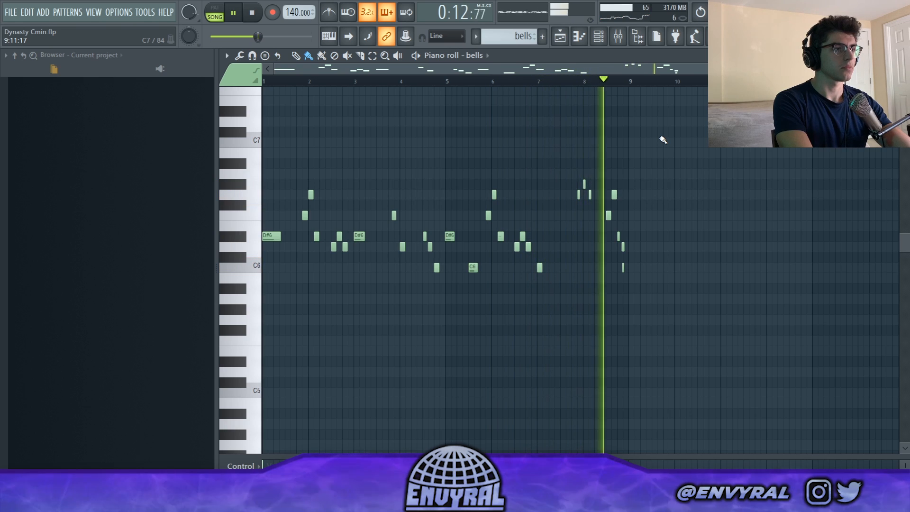
{"action": "key", "text": "space"}
- Replace the bells clip on Track 2 with the ambience pattern at bar 1, and examine its notes
{"action": "key", "text": "F5"}
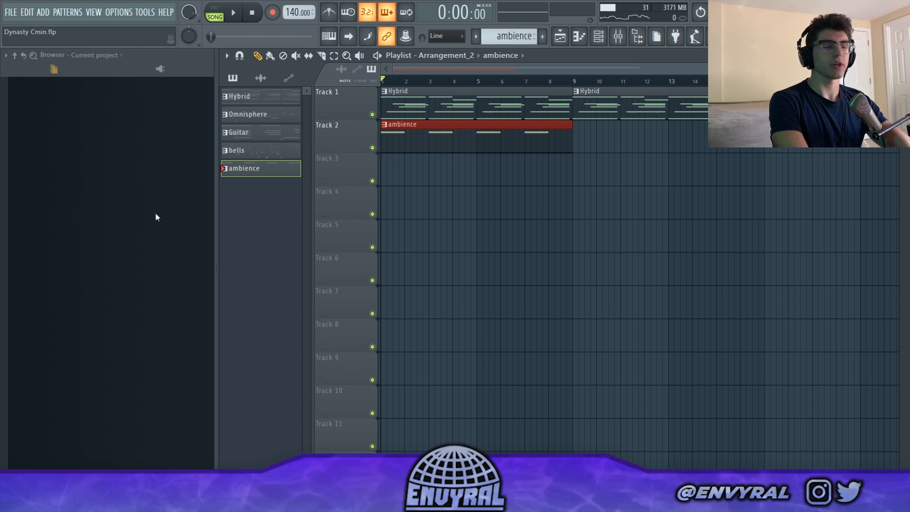
{"action": "double_click", "coordinate": [479, 135]}
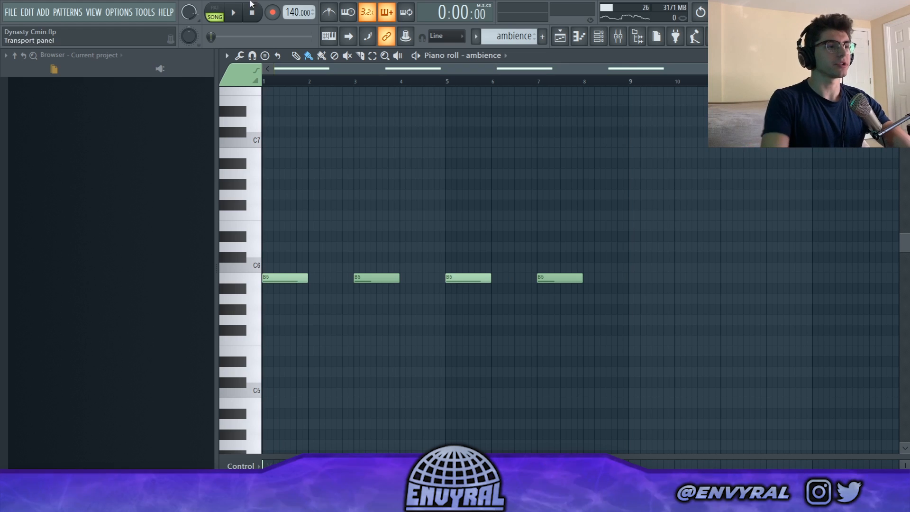
{"action": "left_click", "coordinate": [560, 34]}
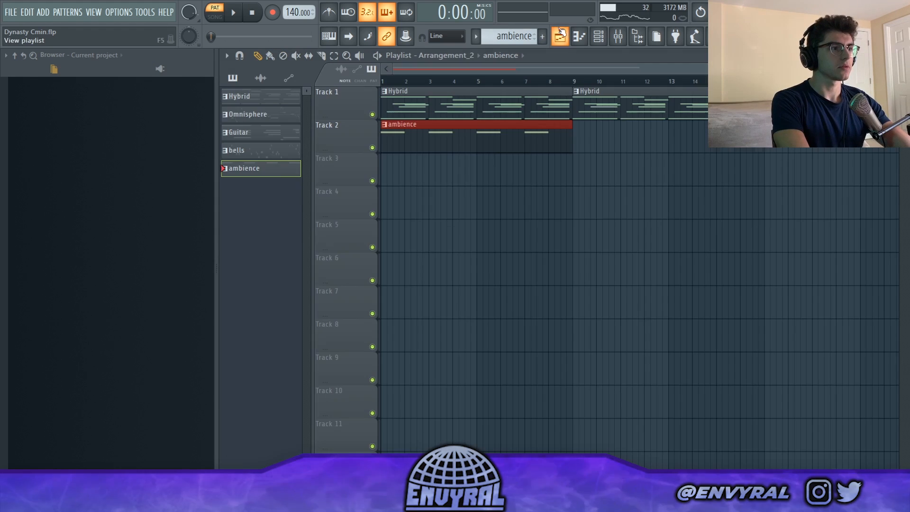
- Play the ambience pattern on its own, and open its Xpand!2 instrument
{"action": "double_click", "coordinate": [408, 143]}
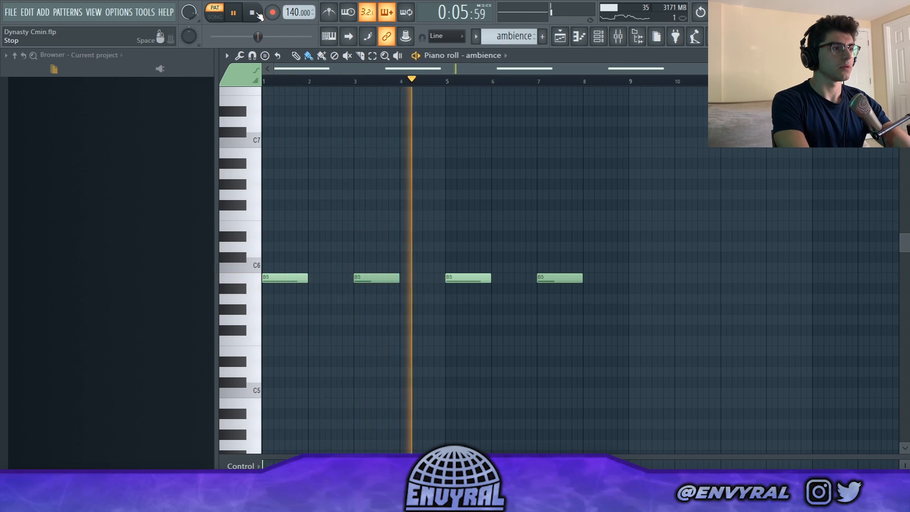
{"action": "left_click", "coordinate": [252, 13]}
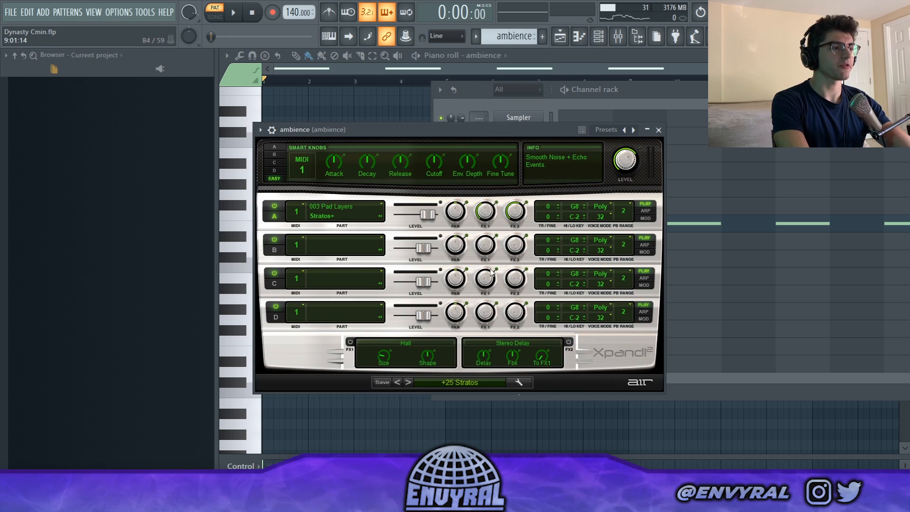
- Close the Xpand!2 instrument and the channel rack, and play the ambience layer in song mode while following its notes
{"action": "left_click", "coordinate": [658, 130]}
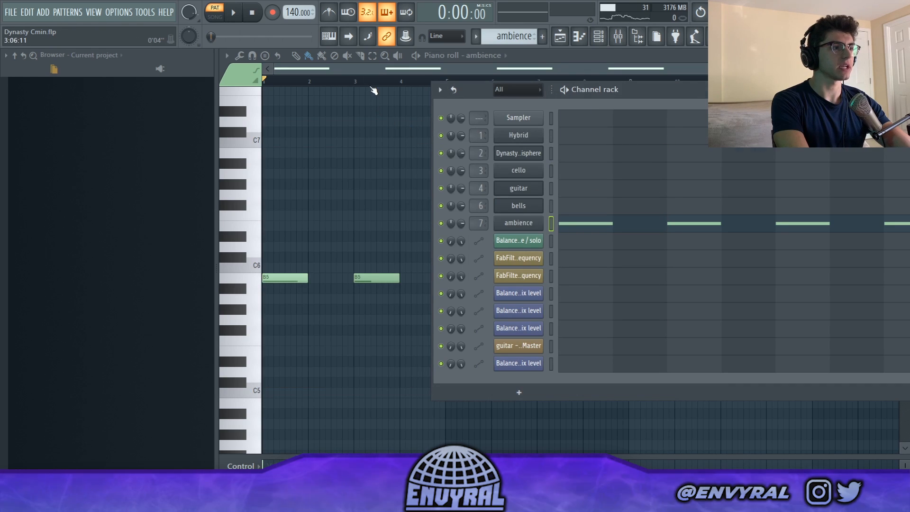
{"action": "left_click", "coordinate": [599, 36]}
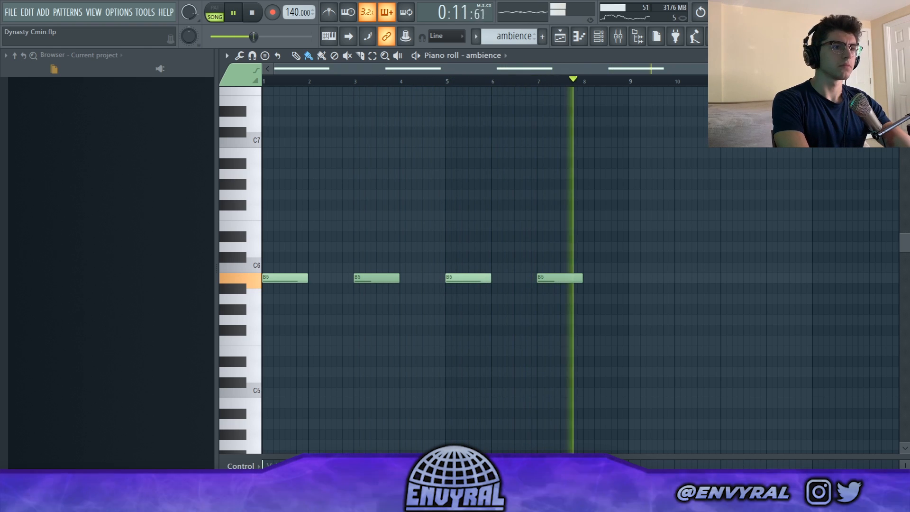
{"action": "key", "text": "space"}
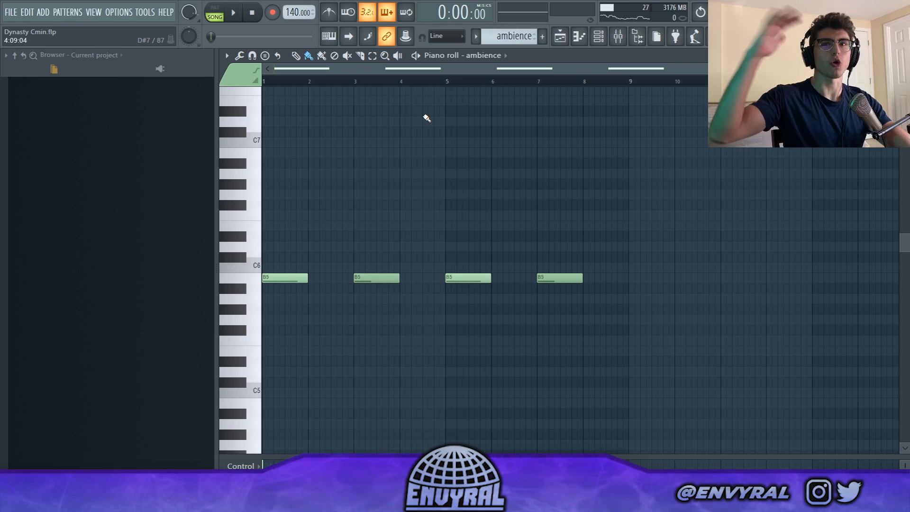
- Show the full arrangement in the playlist, look through its tracks, and switch playback to pattern mode
{"action": "key", "text": "F5"}
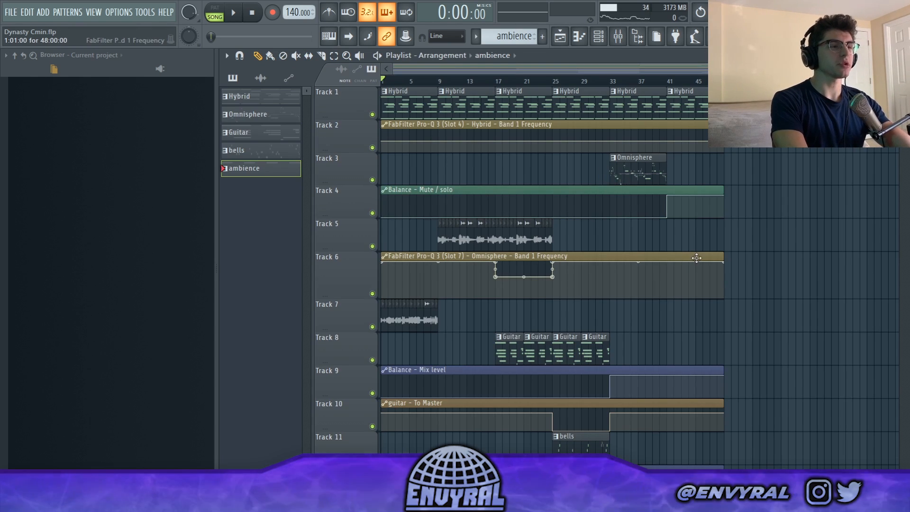
{"action": "scroll", "coordinate": [699, 363], "scroll_direction": "down", "scroll_amount": 5}
{"action": "scroll", "coordinate": [772, 260], "scroll_direction": "up", "scroll_amount": 5}
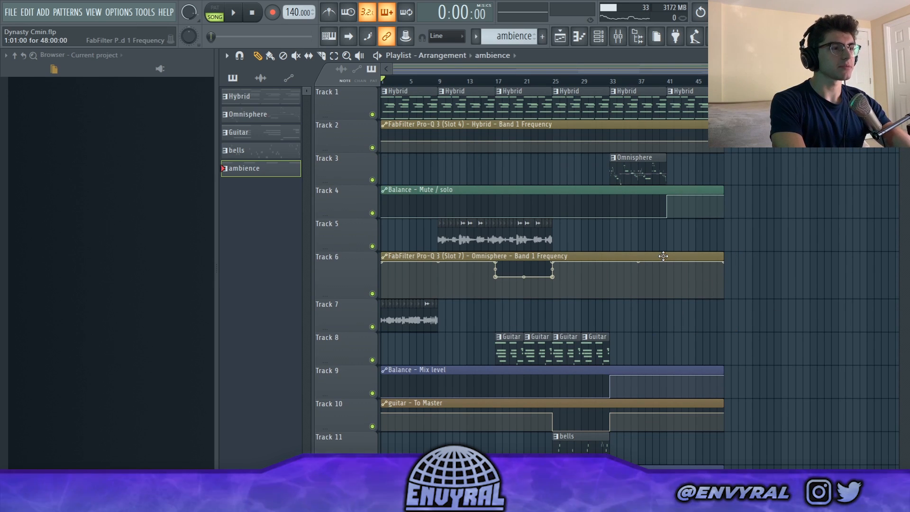
{"action": "key", "text": "l"}
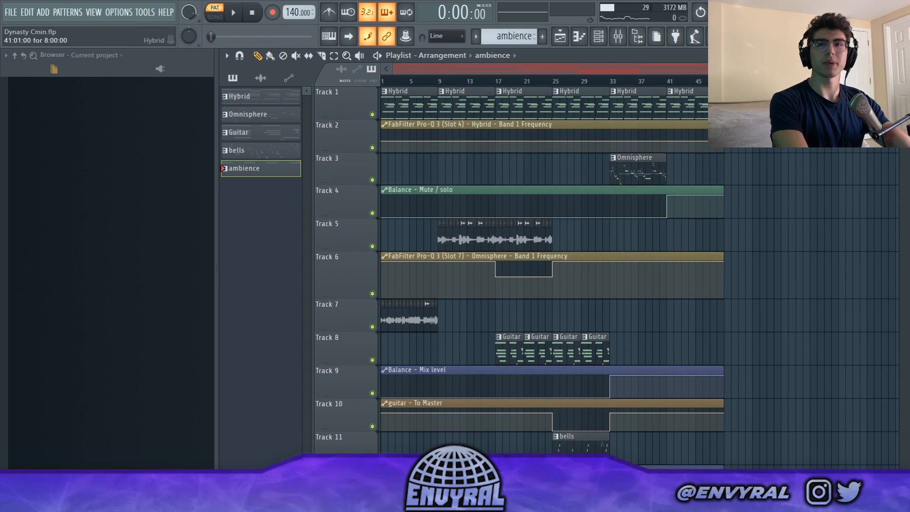